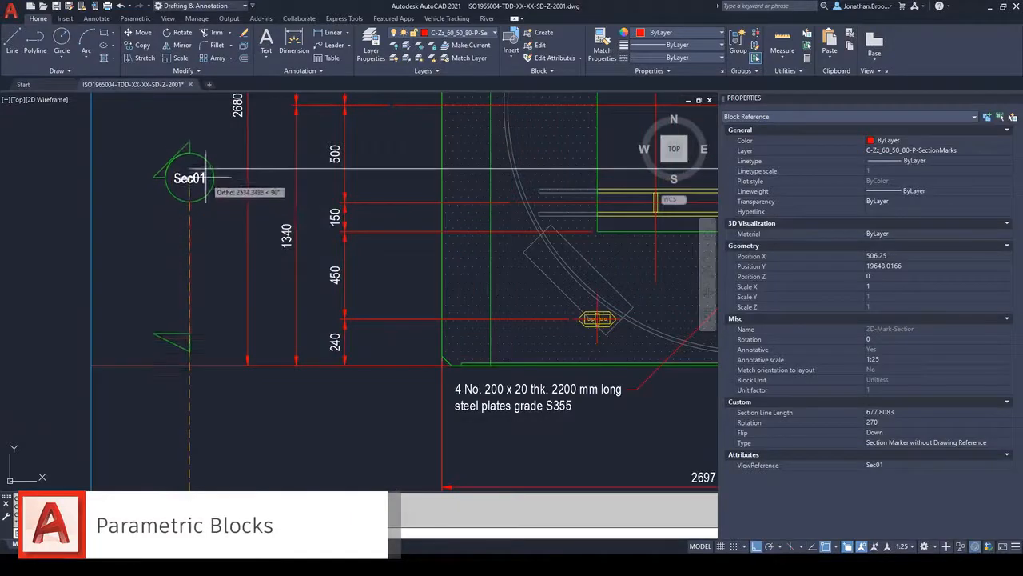
Step: Place the Sec01 section mark at the start of the horizontal guide line and rotate it to 0° along that line
{"action": "left_click", "coordinate": [205, 185]}
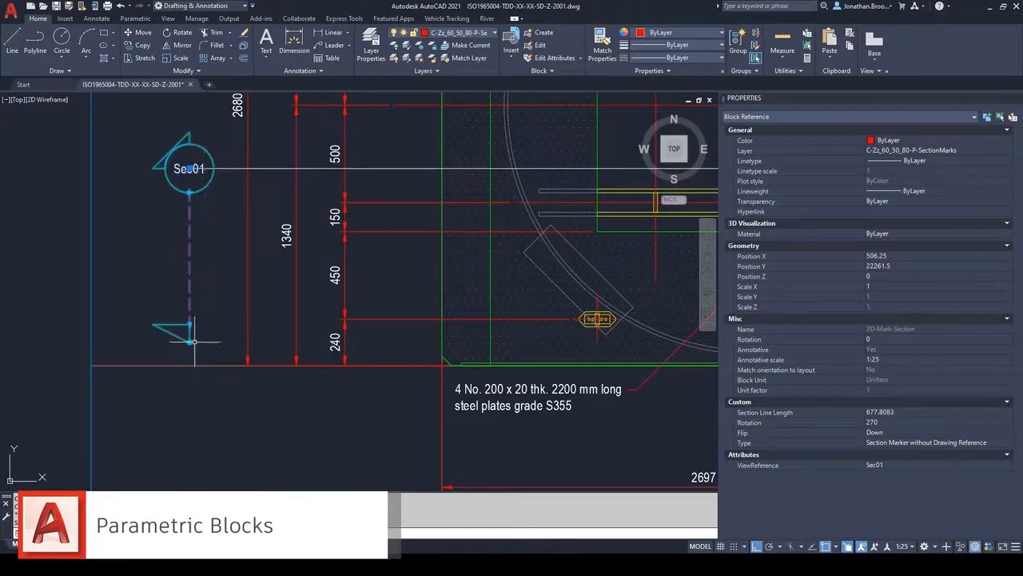
{"action": "middle_click_drag", "start_coordinate": [433, 235], "coordinate": [222, 340]}
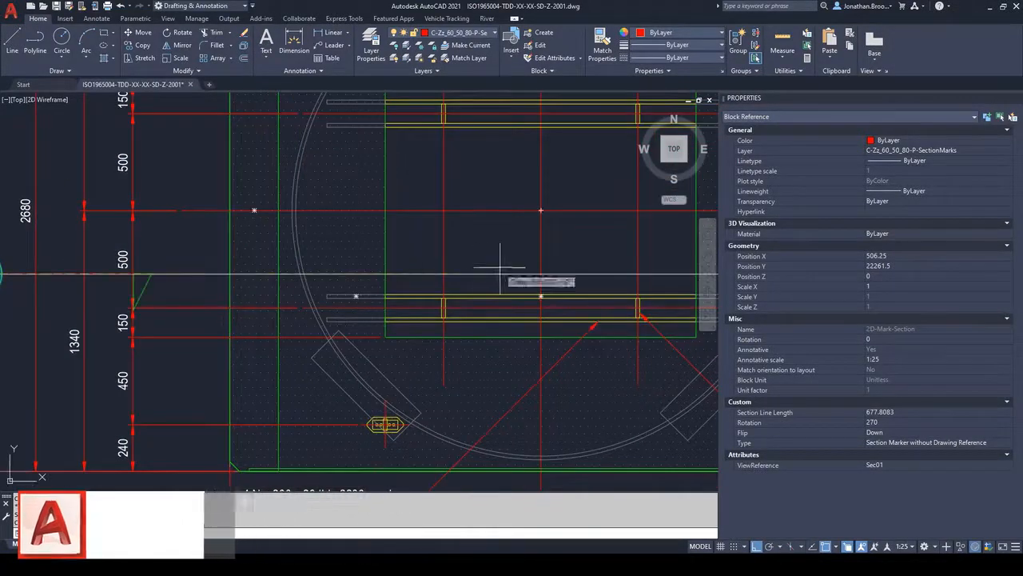
{"action": "left_click", "coordinate": [546, 276]}
{"action": "scroll", "coordinate": [280, 317], "scroll_direction": "down", "scroll_amount": 2}
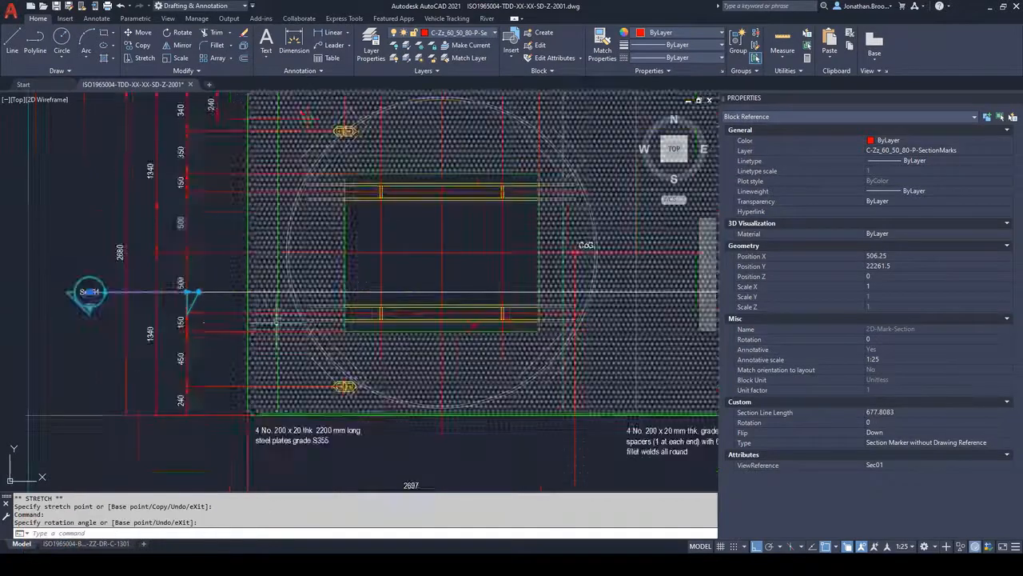
Step: Stretch the Sec01 section line along the guide line across the whole plan to a length of 8125
{"action": "left_click_drag", "start_coordinate": [232, 322], "coordinate": [252, 317]}
{"action": "scroll", "coordinate": [219, 294], "scroll_direction": "up", "scroll_amount": 2}
{"action": "left_click", "coordinate": [220, 284]}
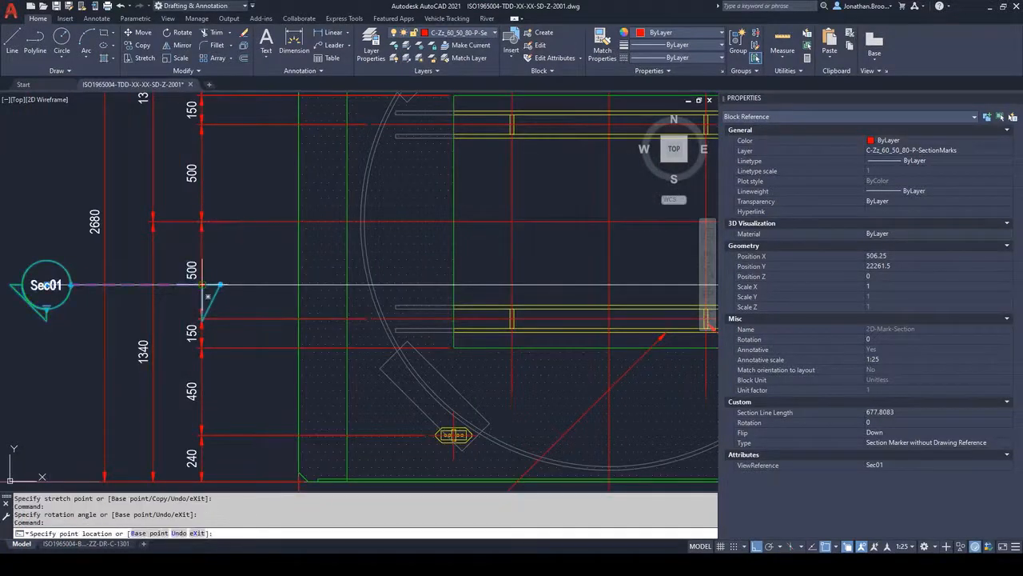
{"action": "scroll", "coordinate": [276, 295], "scroll_direction": "down", "scroll_amount": 3}
{"action": "scroll", "coordinate": [527, 280], "scroll_direction": "up", "scroll_amount": 3}
{"action": "left_click", "coordinate": [557, 314]}
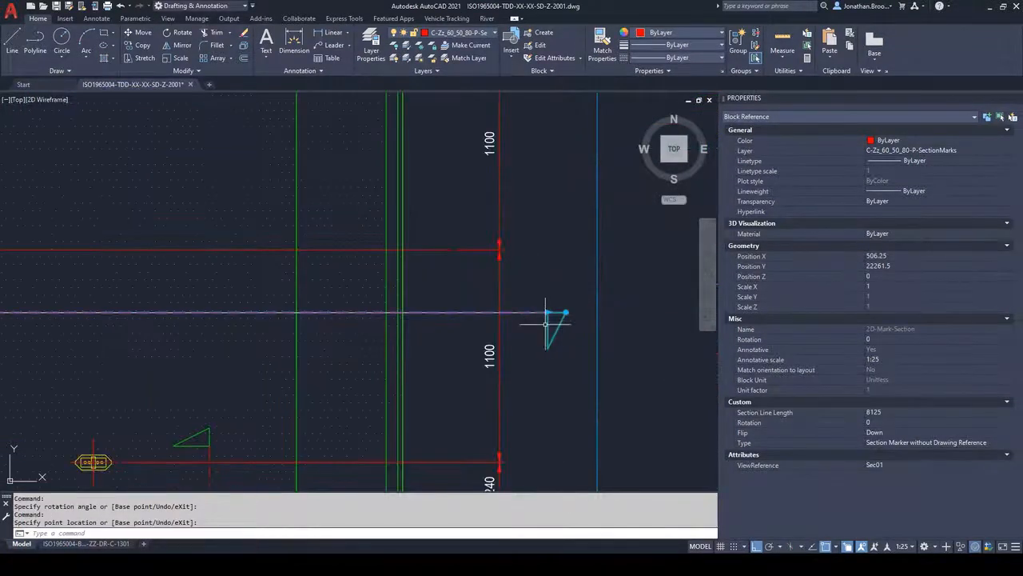
Step: Flip the Sec01 section mark so that its viewing direction is Up
{"action": "scroll", "coordinate": [560, 319], "scroll_direction": "down", "scroll_amount": 2}
{"action": "middle_click_drag", "start_coordinate": [393, 334], "coordinate": [538, 306]}
{"action": "scroll", "coordinate": [536, 305], "scroll_direction": "down", "scroll_amount": 1}
{"action": "middle_click_drag", "start_coordinate": [87, 301], "coordinate": [193, 290]}
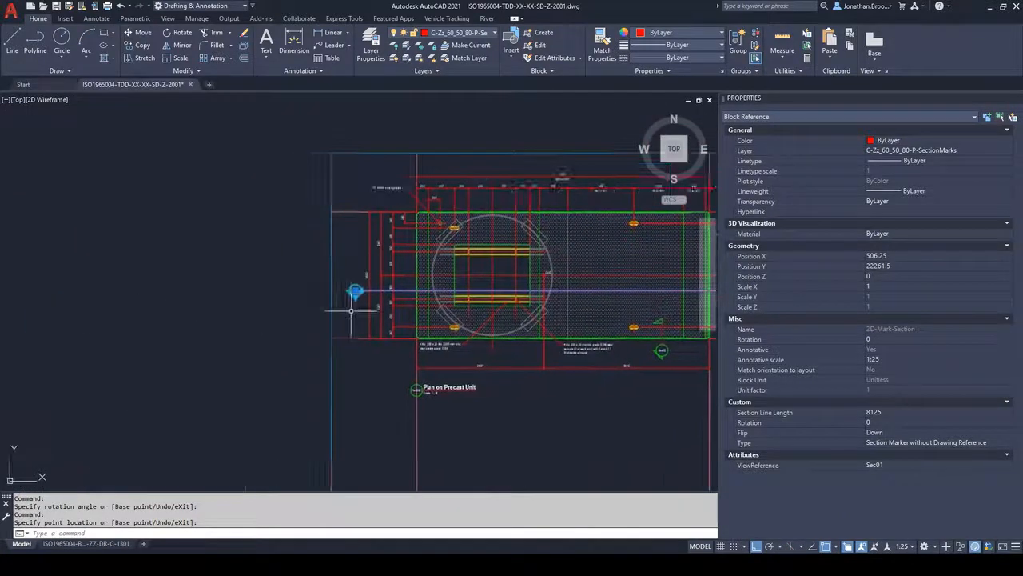
{"action": "scroll", "coordinate": [350, 312], "scroll_direction": "up", "scroll_amount": 3}
{"action": "scroll", "coordinate": [397, 230], "scroll_direction": "up", "scroll_amount": 1}
{"action": "left_click", "coordinate": [387, 238]}
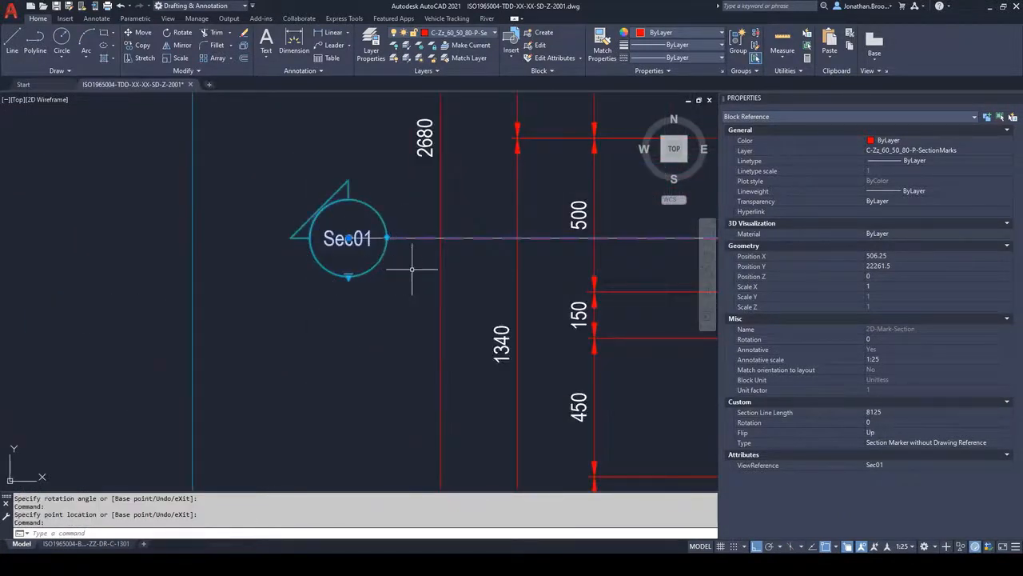
Step: Deselect the section mark and delete the horizontal guide polyline underneath it
{"action": "mouse_move", "coordinate": [411, 274]}
{"action": "middle_mouse_down"}
{"action": "mouse_move", "coordinate": [331, 320]}
{"action": "mouse_move", "coordinate": [273, 337]}
{"action": "middle_mouse_up"}
{"action": "scroll", "coordinate": [331, 323], "scroll_direction": "down", "scroll_amount": 2}
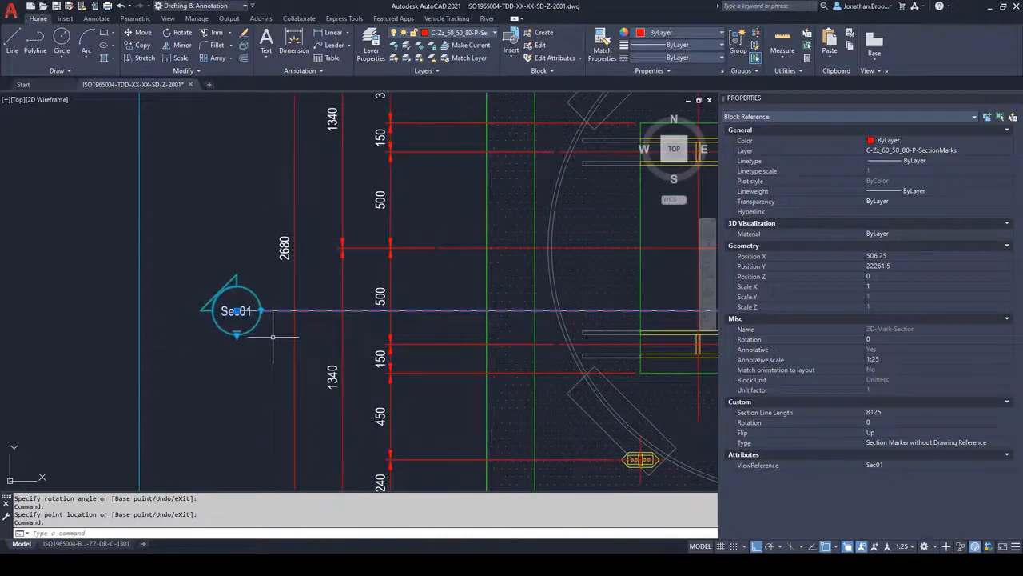
{"action": "key", "text": "Escape"}
{"action": "left_click", "coordinate": [272, 311]}
{"action": "scroll", "coordinate": [254, 315], "scroll_direction": "up", "scroll_amount": 4}
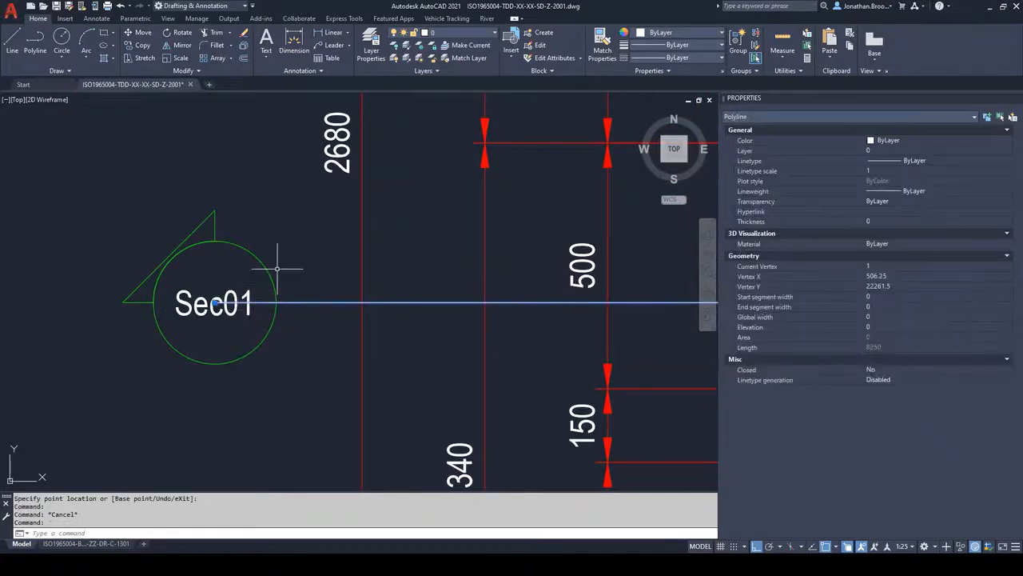
{"action": "key", "text": "Delete"}
Step: Move the circular break mark 100 upwards from the lower end of the pipe wall in the section view
{"action": "scroll", "coordinate": [304, 288], "scroll_direction": "down", "scroll_amount": 5}
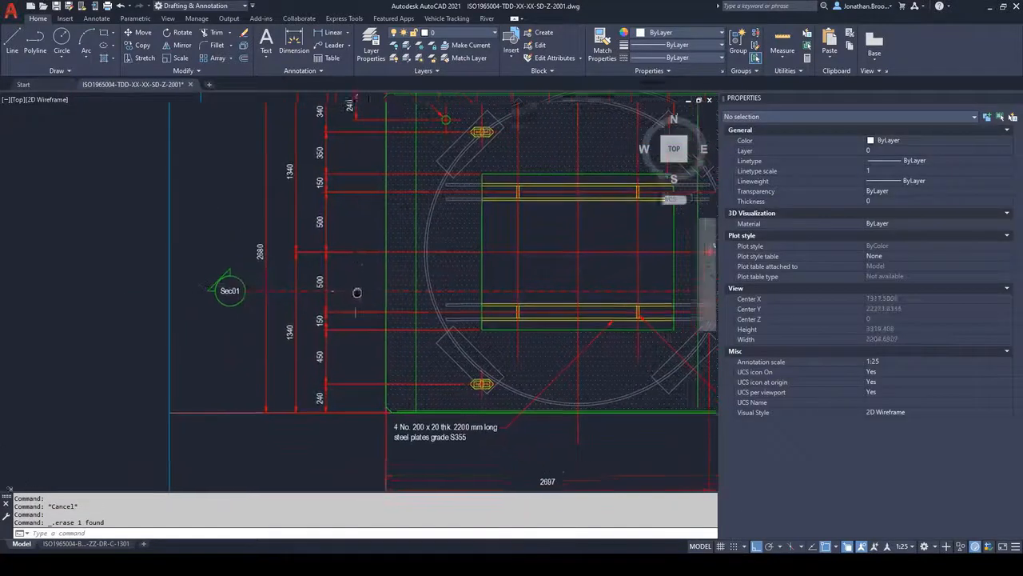
{"action": "scroll", "coordinate": [358, 292], "scroll_direction": "down", "scroll_amount": 3}
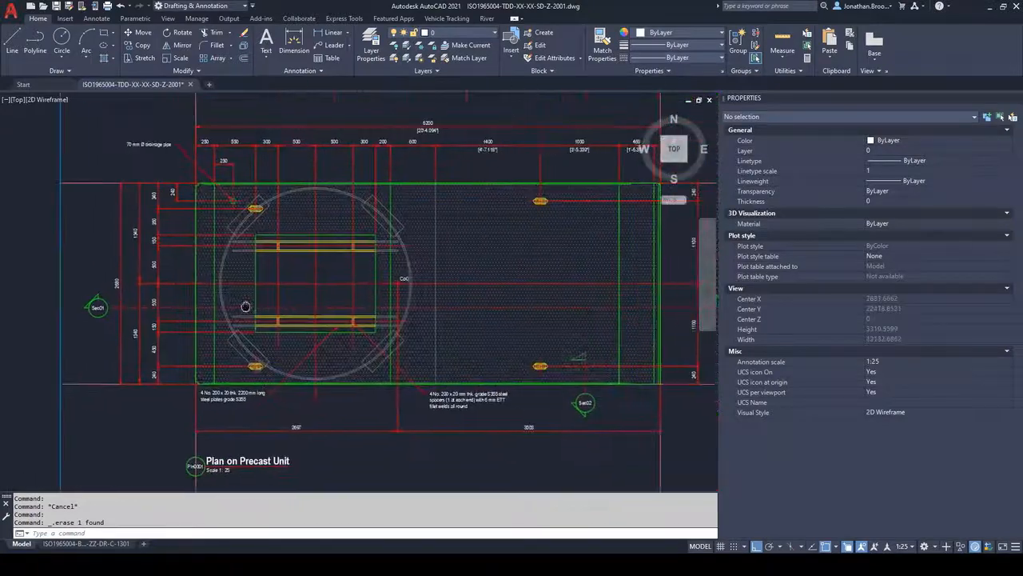
{"action": "scroll", "coordinate": [245, 306], "scroll_direction": "down", "scroll_amount": 2}
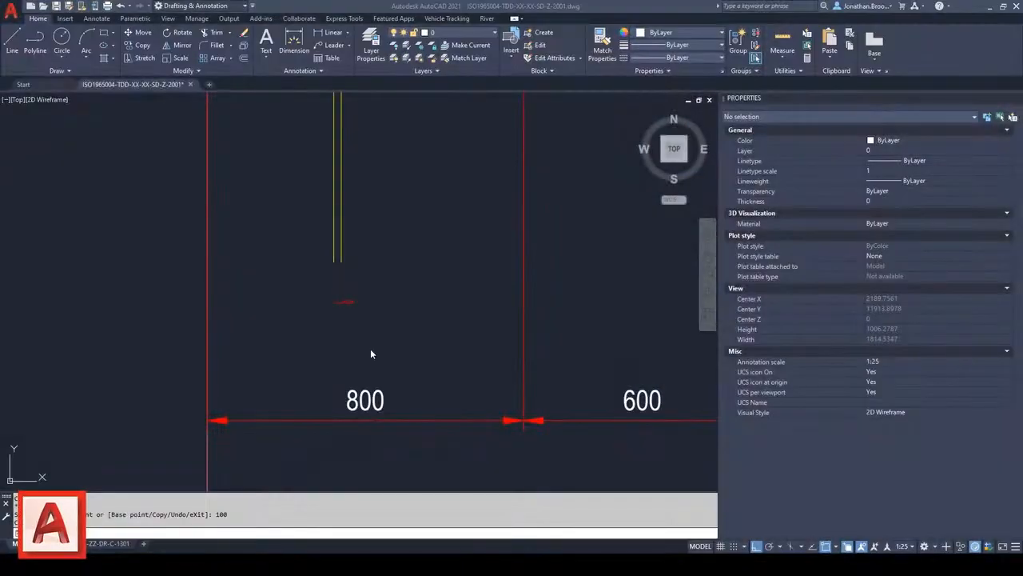
{"action": "scroll", "coordinate": [339, 306], "scroll_direction": "up", "scroll_amount": 2}
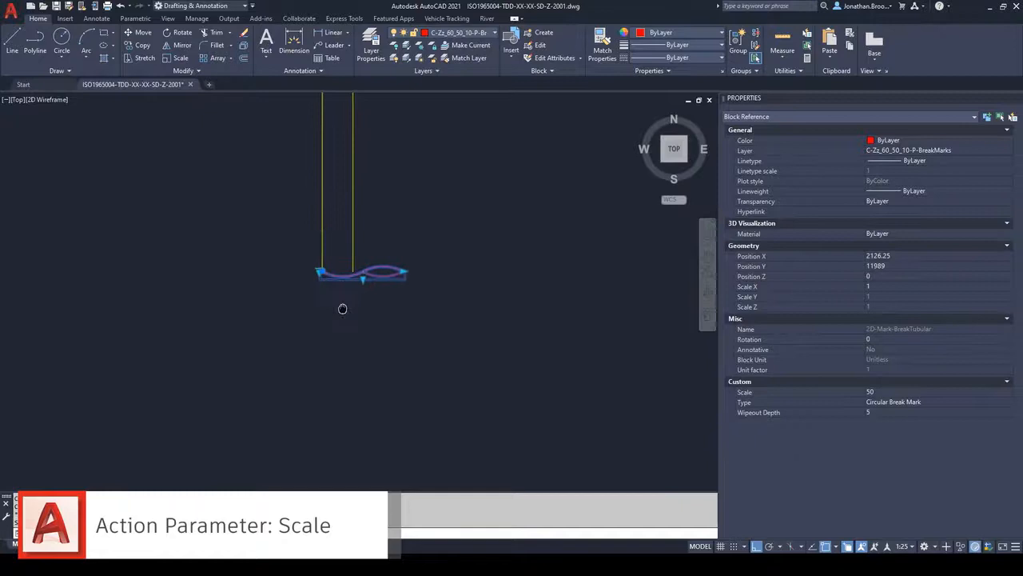
{"action": "left_click", "coordinate": [326, 276]}
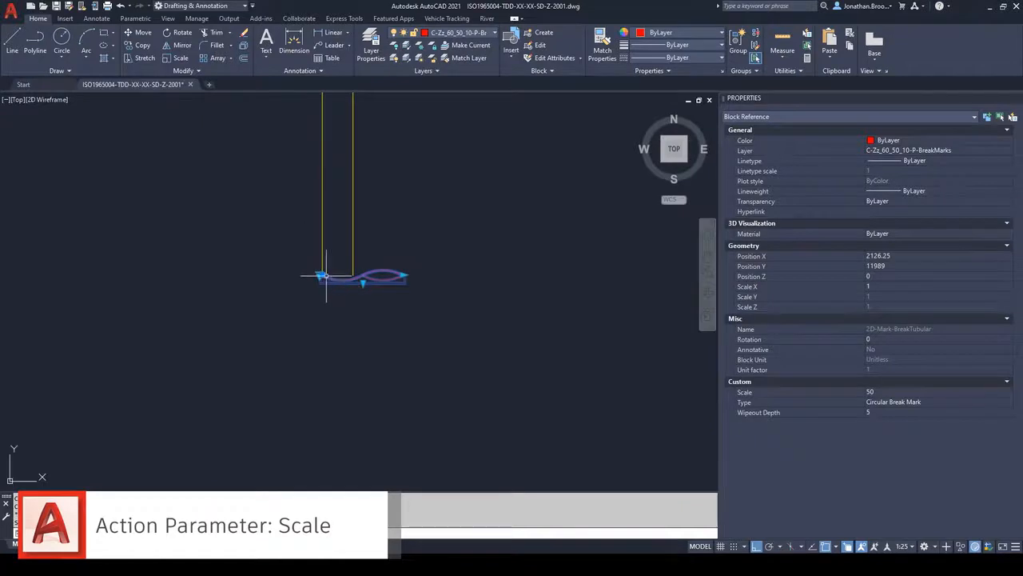
{"action": "type", "text": "100"}
{"action": "key", "text": "Return"}
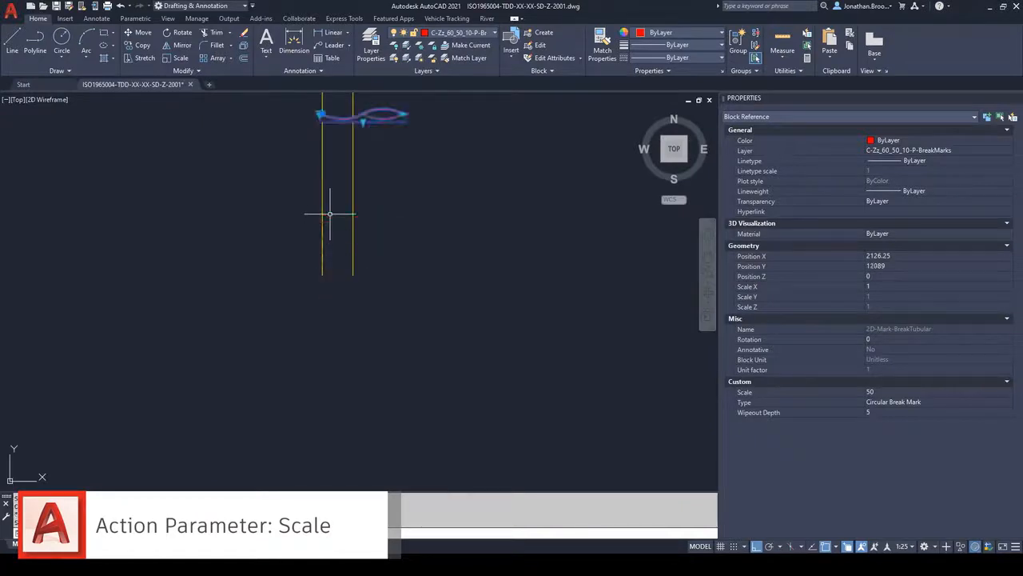
Step: Scale the circular break mark to 2560, snapping its end perpendicular to the outer edge of the opposite pipe wall
{"action": "scroll", "coordinate": [330, 213], "scroll_direction": "down", "scroll_amount": 2}
{"action": "middle_click_drag", "start_coordinate": [368, 160], "coordinate": [319, 365]}
{"action": "scroll", "coordinate": [326, 362], "scroll_direction": "up", "scroll_amount": 4}
{"action": "left_click", "coordinate": [329, 354]}
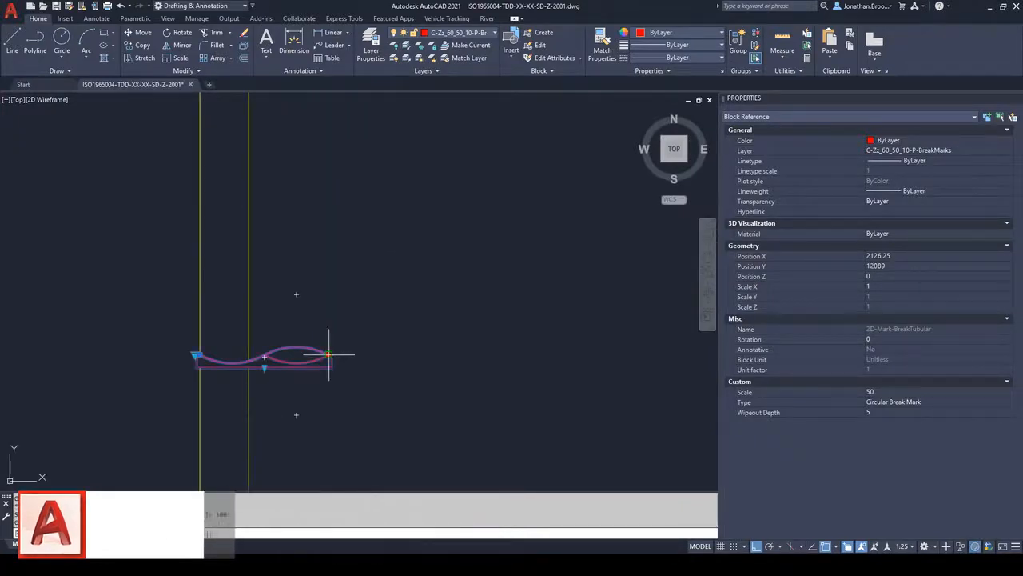
{"action": "scroll", "coordinate": [328, 355], "scroll_direction": "down", "scroll_amount": 6}
{"action": "right_click", "coordinate": [507, 354], "text": "shift"}
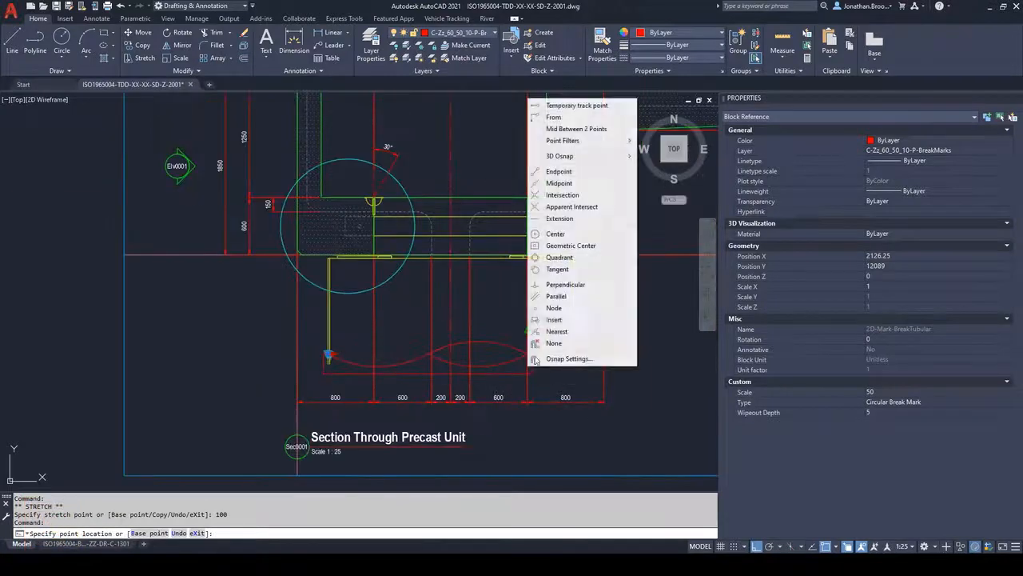
{"action": "left_click", "coordinate": [560, 297]}
{"action": "scroll", "coordinate": [566, 373], "scroll_direction": "up", "scroll_amount": 5}
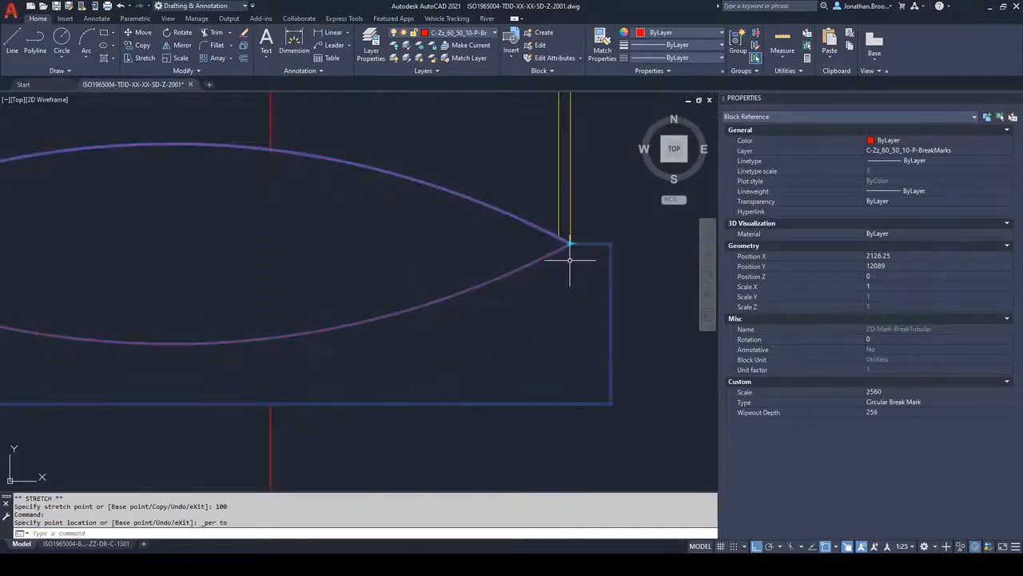
{"action": "key", "text": "Escape"}
Step: Send the break mark and the pipe outlines below the precast unit to the back of the draw order
{"action": "scroll", "coordinate": [587, 304], "scroll_direction": "down", "scroll_amount": 5}
{"action": "scroll", "coordinate": [475, 327], "scroll_direction": "up", "scroll_amount": 4}
{"action": "mouse_move", "coordinate": [475, 327]}
{"action": "middle_mouse_down"}
{"action": "mouse_move", "coordinate": [418, 336]}
{"action": "mouse_move", "coordinate": [476, 329]}
{"action": "middle_mouse_up"}
{"action": "scroll", "coordinate": [417, 336], "scroll_direction": "down", "scroll_amount": 2}
{"action": "left_click", "coordinate": [338, 315]}
{"action": "left_click", "coordinate": [338, 295]}
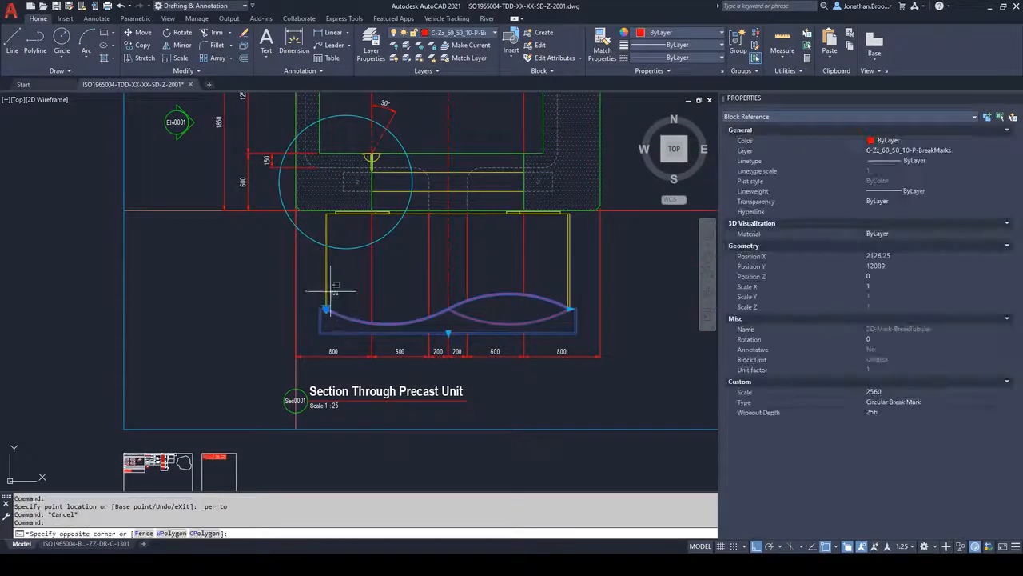
{"action": "left_click", "coordinate": [315, 281]}
{"action": "left_click", "coordinate": [584, 294]}
{"action": "left_click", "coordinate": [547, 282]}
{"action": "right_click", "coordinate": [545, 281]}
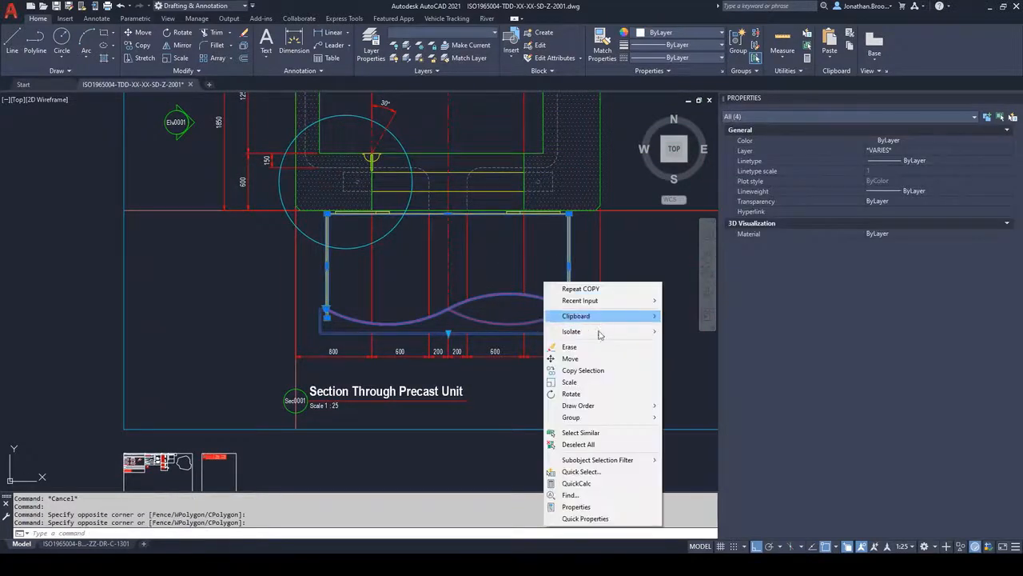
{"action": "mouse_move", "coordinate": [635, 407]}
{"action": "left_click", "coordinate": [695, 420]}
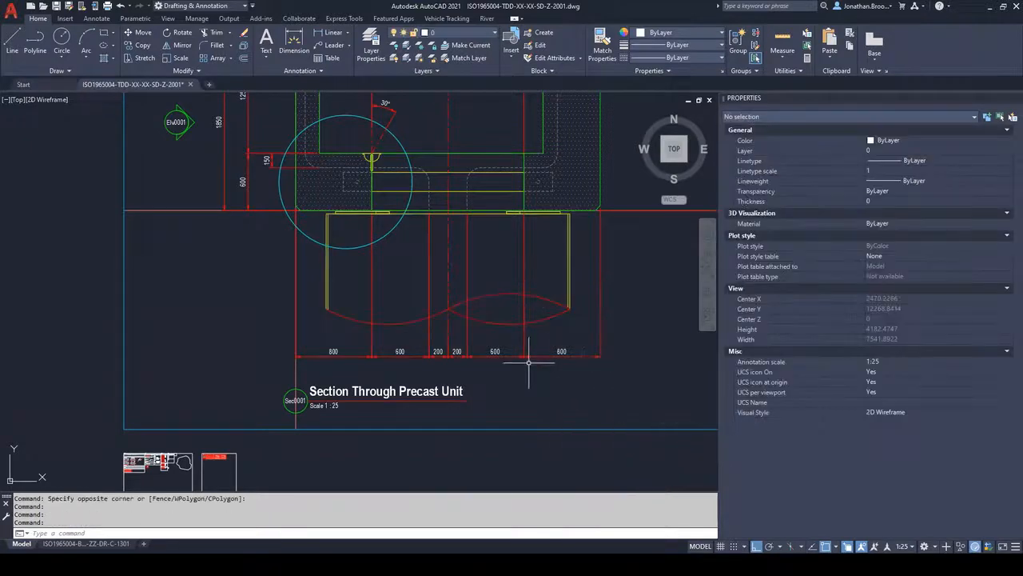
Step: Inspect the circular break mark's wipeout boundary and custom properties beneath the precast unit
{"action": "scroll", "coordinate": [470, 356], "scroll_direction": "up", "scroll_amount": 2}
{"action": "mouse_move", "coordinate": [425, 357]}
{"action": "middle_mouse_down"}
{"action": "mouse_move", "coordinate": [479, 362]}
{"action": "mouse_move", "coordinate": [401, 340]}
{"action": "middle_mouse_up"}
{"action": "left_click", "coordinate": [426, 298]}
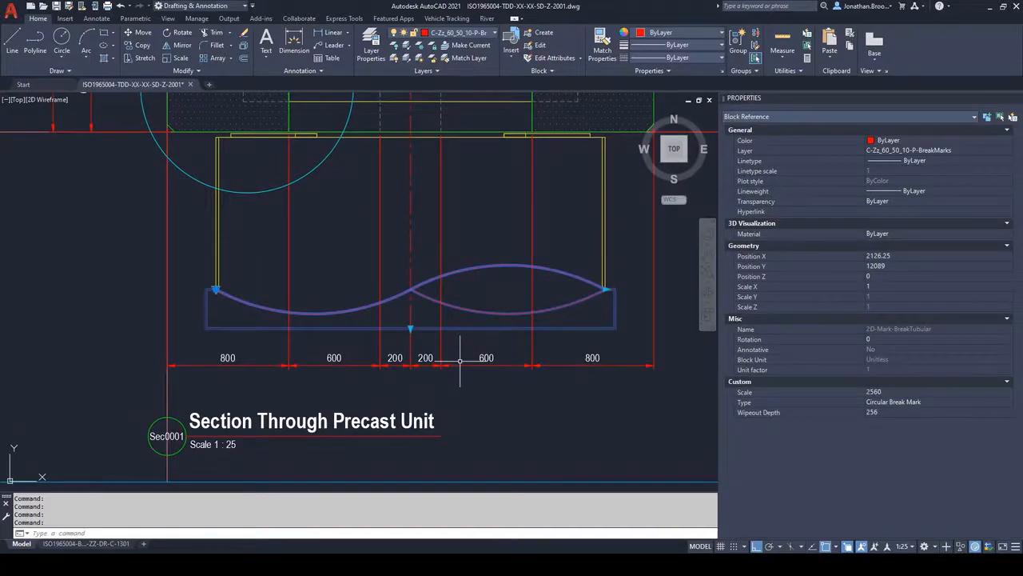
{"action": "key", "text": "Escape"}
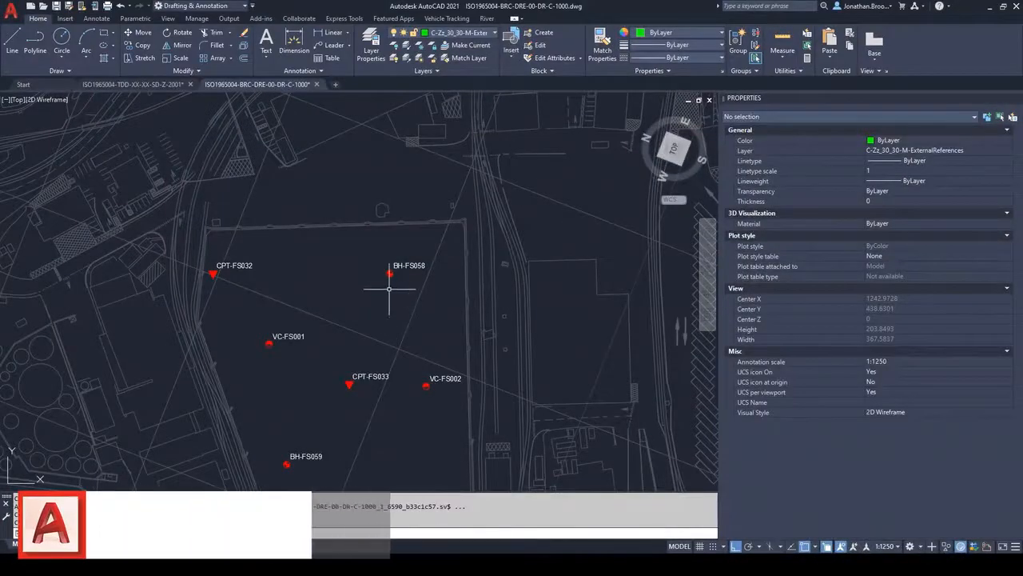
Step: Open the geotechnical point block at BH-FS058 in the Block Editor and hide the authoring palettes
{"action": "left_click", "coordinate": [389, 274]}
{"action": "right_click", "coordinate": [388, 274]}
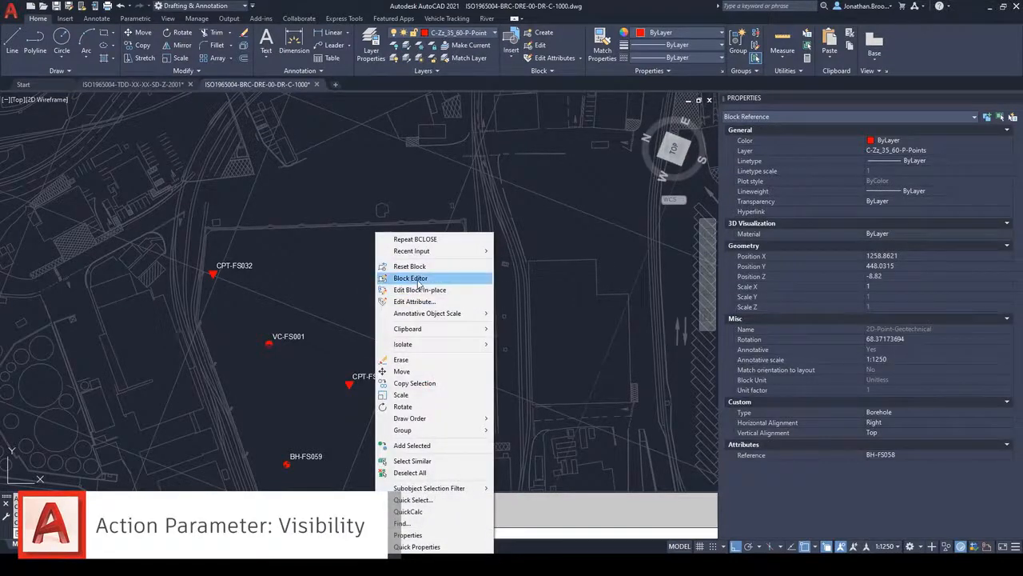
{"action": "left_click", "coordinate": [418, 275]}
{"action": "left_click", "coordinate": [32, 86]}
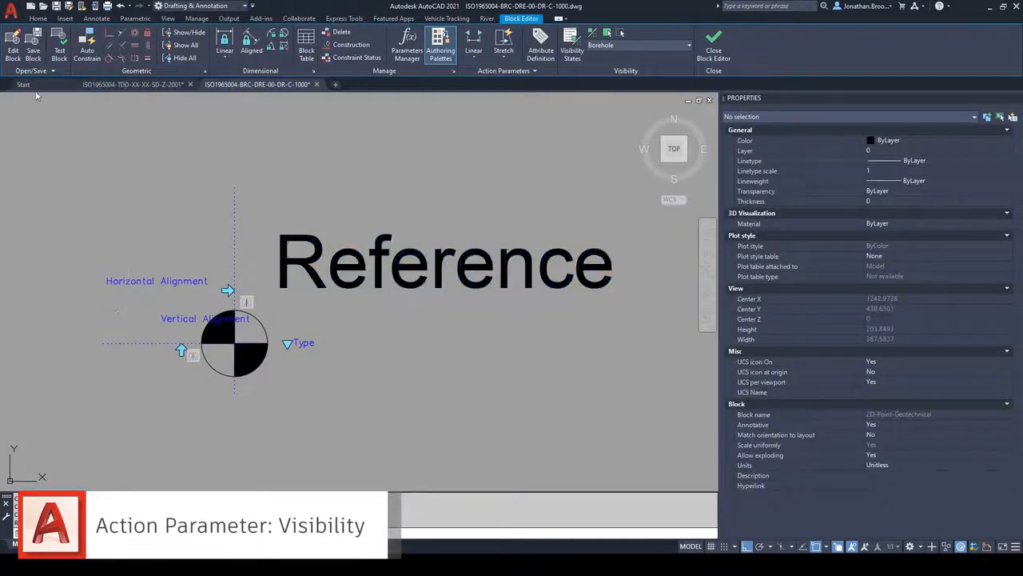
{"action": "middle_click_drag", "start_coordinate": [116, 193], "coordinate": [158, 198]}
Step: Examine the grip of the Type visibility parameter beside the borehole symbol
{"action": "left_click", "coordinate": [317, 334]}
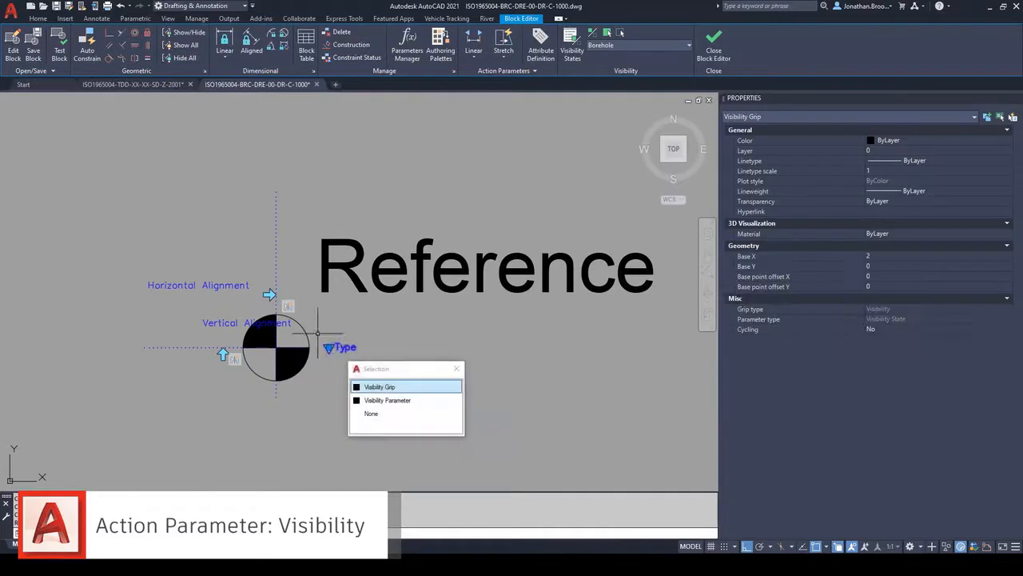
{"action": "scroll", "coordinate": [364, 356], "scroll_direction": "up", "scroll_amount": 3}
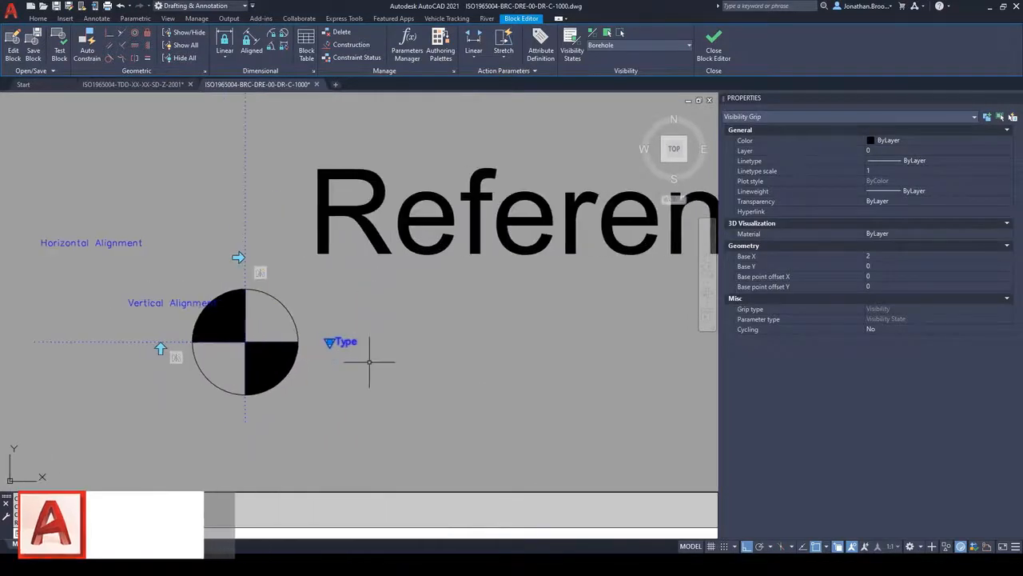
{"action": "scroll", "coordinate": [369, 361], "scroll_direction": "down", "scroll_amount": 2}
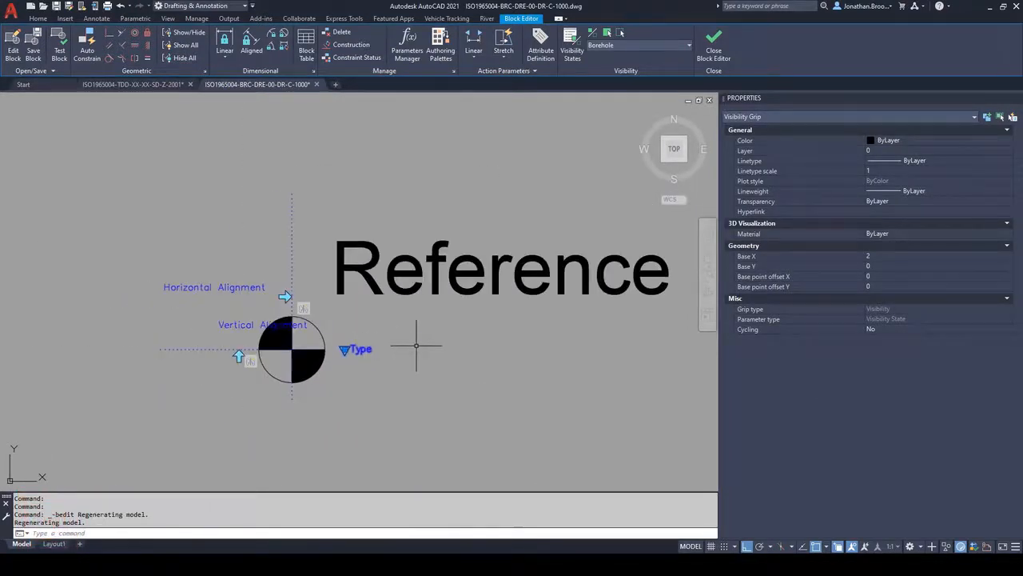
{"action": "key", "text": "Escape"}
Step: Review the list of visibility states defined for the geotechnical point block
{"action": "middle_click_drag", "start_coordinate": [583, 217], "coordinate": [511, 237]}
{"action": "left_click", "coordinate": [573, 53]}
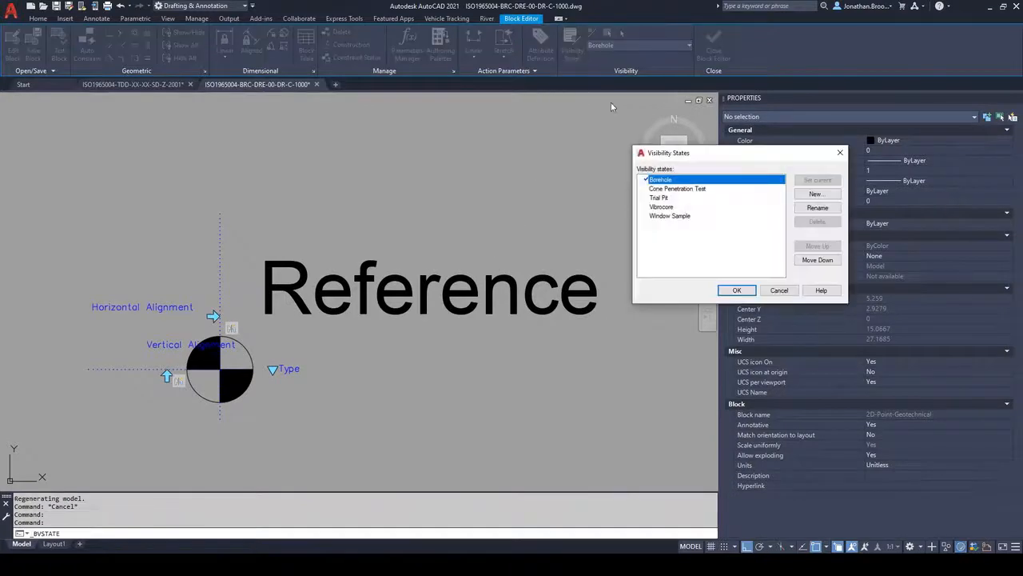
{"action": "left_click_drag", "start_coordinate": [667, 155], "coordinate": [381, 164]}
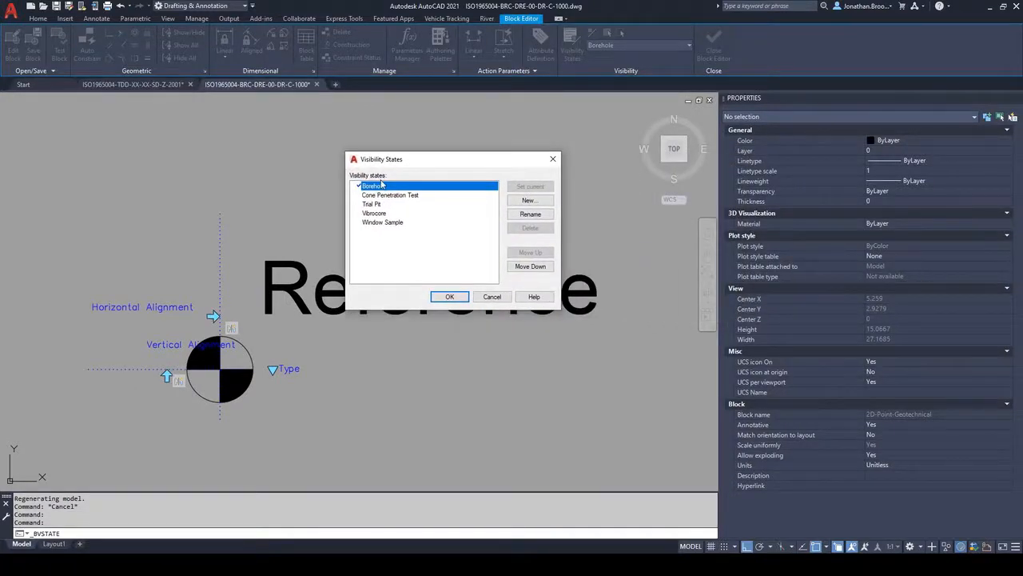
{"action": "left_click", "coordinate": [451, 297]}
{"action": "middle_click_drag", "start_coordinate": [440, 336], "coordinate": [430, 320]}
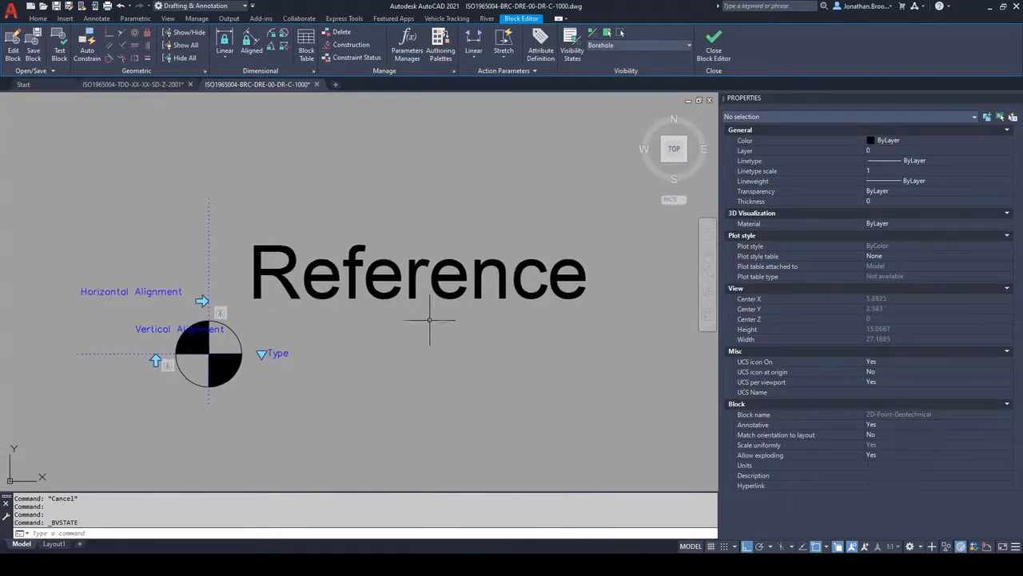
Step: Switch the current visibility state through Cone Penetration Test, Trial Pit and Vibrocore to Window Sample to view each symbol
{"action": "left_click", "coordinate": [614, 67]}
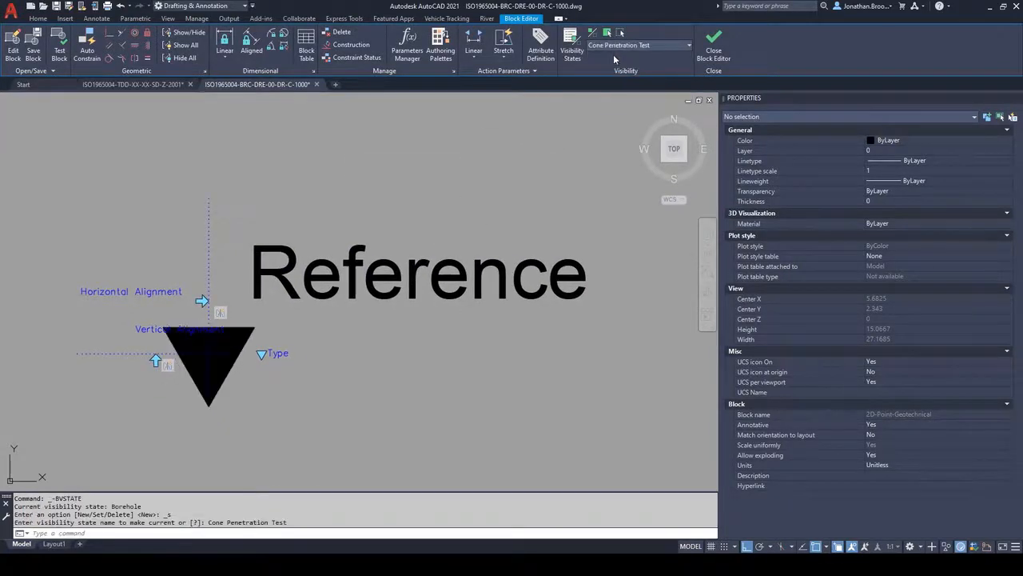
{"action": "left_click", "coordinate": [614, 46]}
{"action": "left_click", "coordinate": [613, 79]}
{"action": "left_click", "coordinate": [613, 46]}
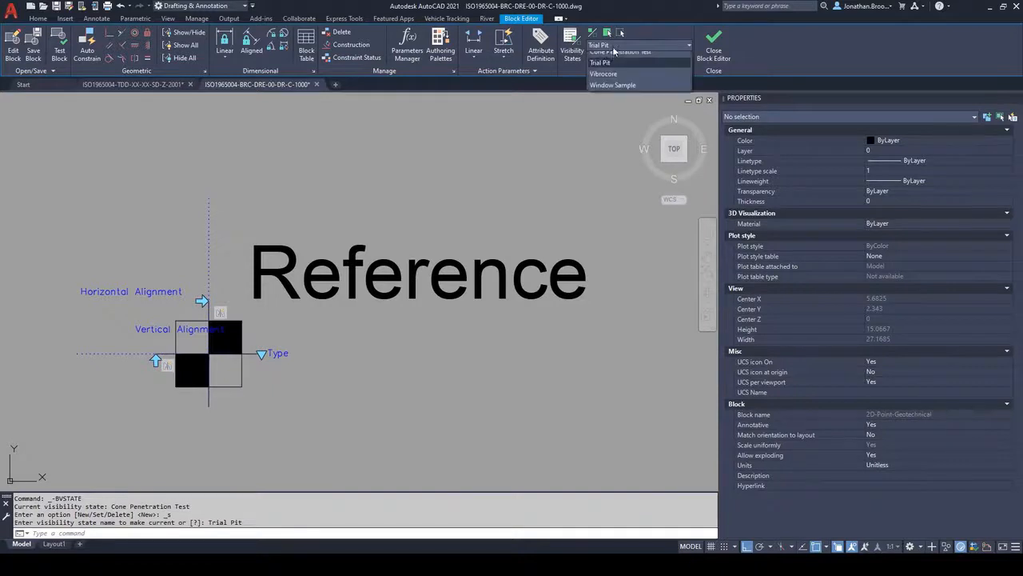
{"action": "left_click", "coordinate": [611, 90]}
{"action": "left_click", "coordinate": [611, 48]}
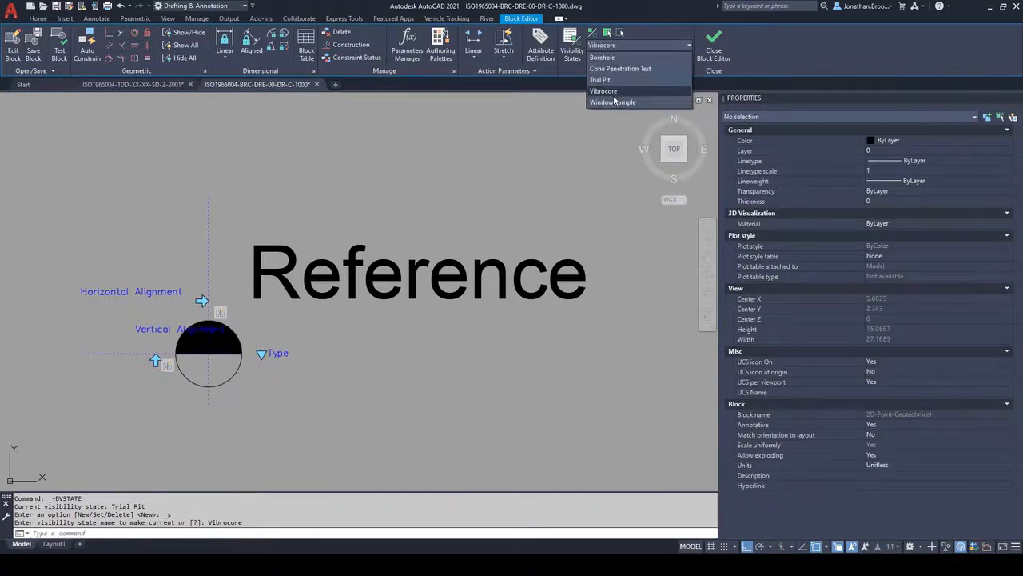
{"action": "left_click", "coordinate": [613, 101]}
{"action": "left_click", "coordinate": [517, 192]}
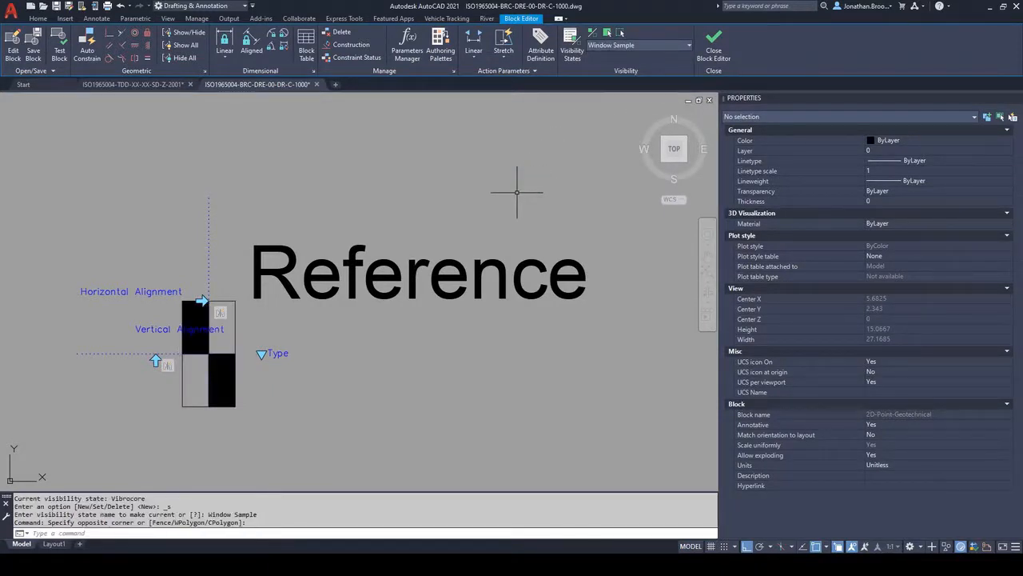
Step: Close the Block Editor and discard the changes to the geotechnical point block
{"action": "left_click", "coordinate": [709, 52]}
{"action": "left_click", "coordinate": [474, 299]}
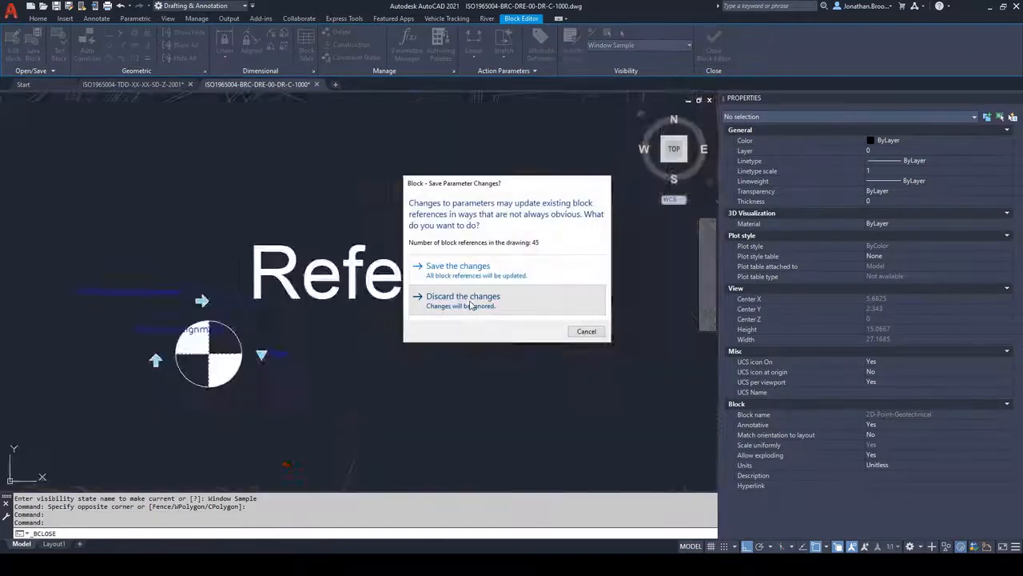
{"action": "scroll", "coordinate": [396, 314], "scroll_direction": "up", "scroll_amount": 5}
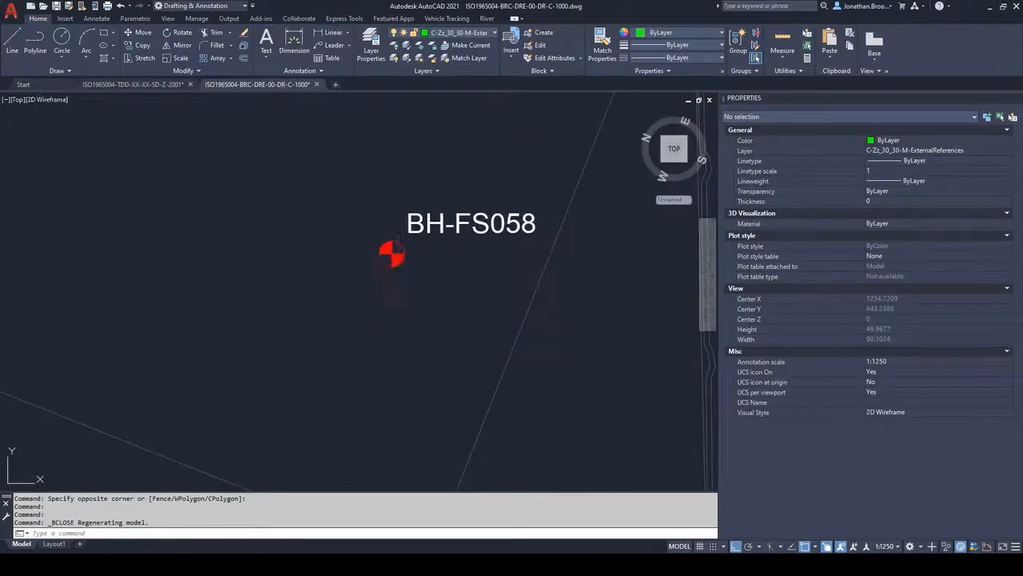
Step: Switch the BH-FS058 point's Type through Cone Penetration Test, Trial Pit and Vibrocore to Window Sample using its visibility grip
{"action": "left_click", "coordinate": [399, 256]}
{"action": "middle_click_drag", "start_coordinate": [407, 257], "coordinate": [374, 307]}
{"action": "left_click", "coordinate": [379, 305]}
{"action": "left_click", "coordinate": [378, 307]}
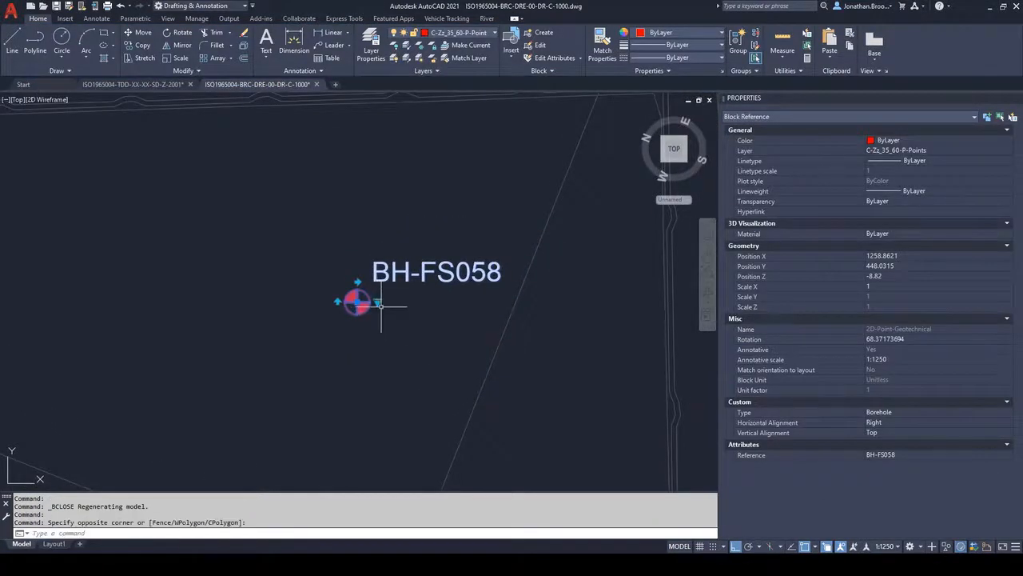
{"action": "left_click", "coordinate": [378, 303]}
{"action": "left_click", "coordinate": [407, 322]}
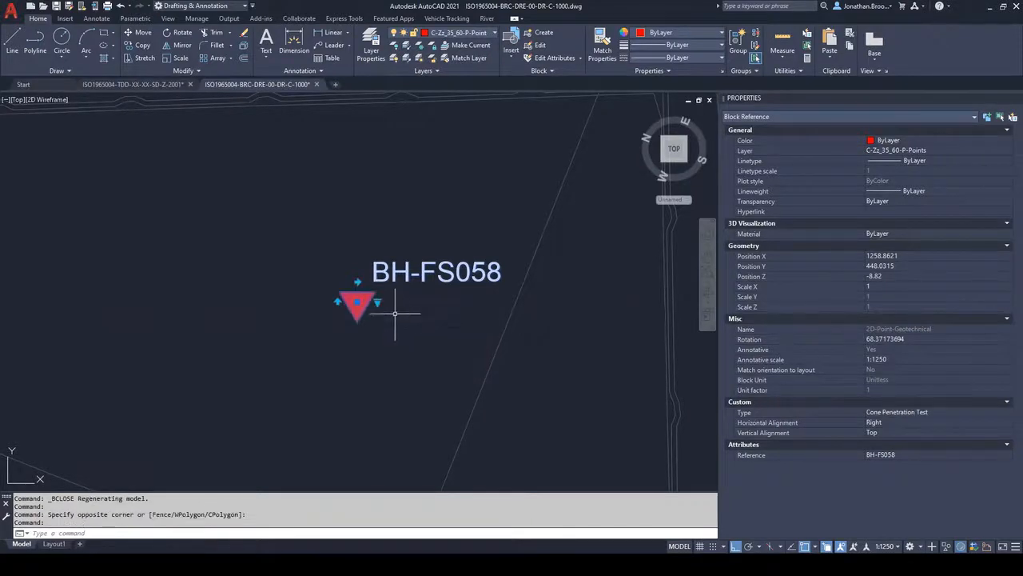
{"action": "left_click", "coordinate": [378, 302]}
{"action": "left_click", "coordinate": [405, 335]}
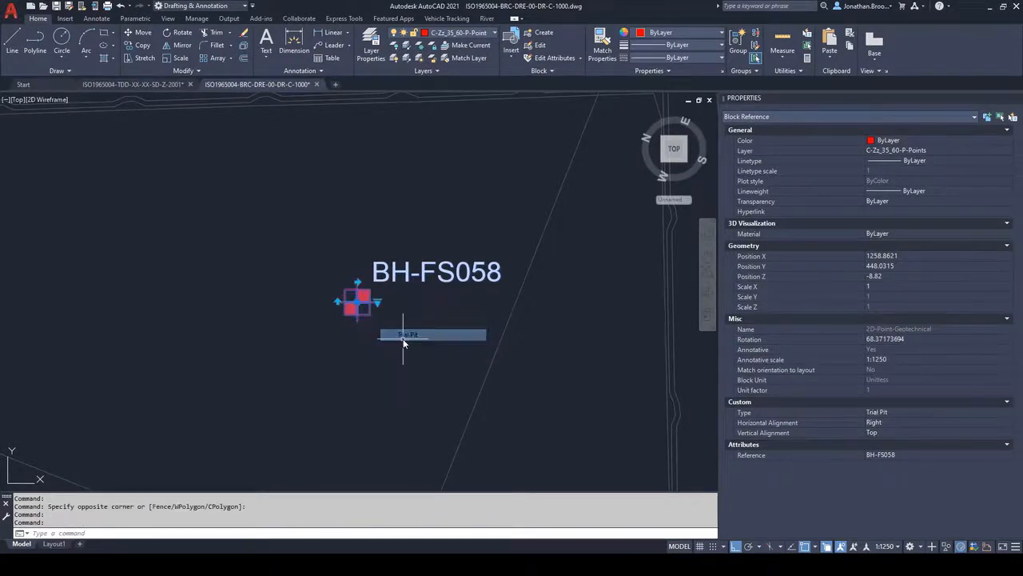
{"action": "left_click", "coordinate": [377, 302]}
{"action": "left_click", "coordinate": [403, 345]}
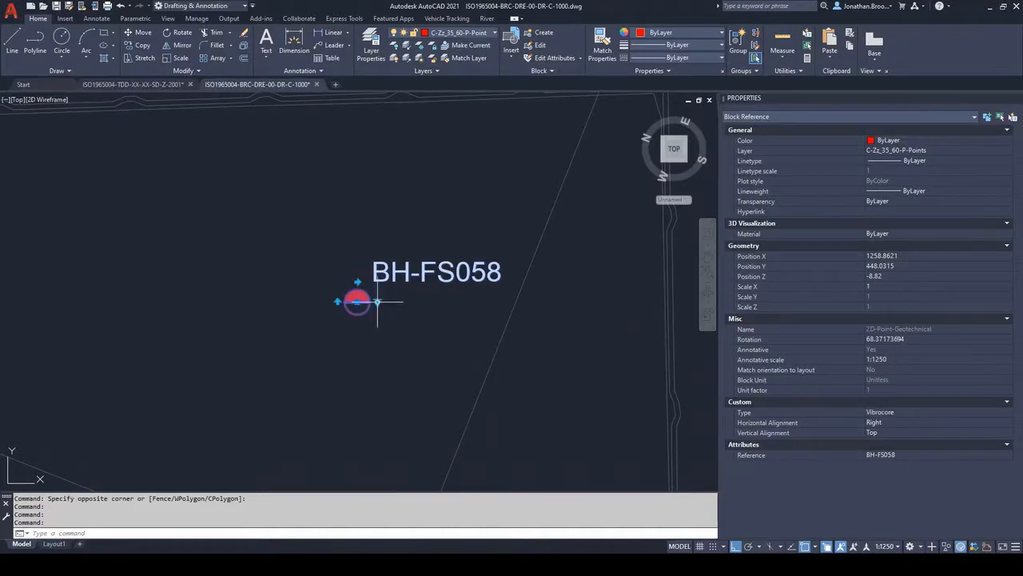
{"action": "left_click", "coordinate": [377, 302]}
{"action": "left_click", "coordinate": [408, 356]}
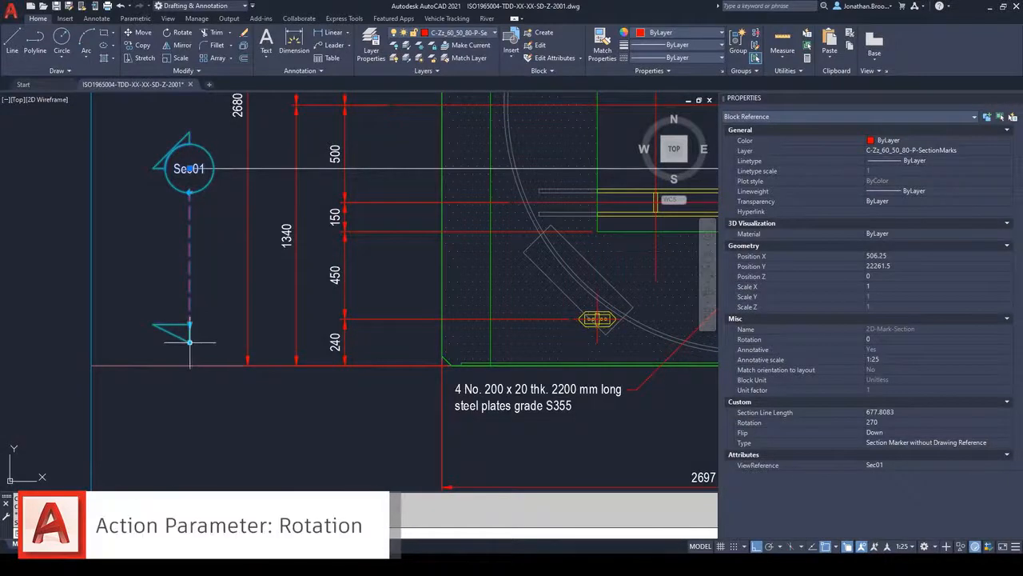
{"action": "middle_click_drag", "start_coordinate": [440, 229], "coordinate": [232, 334]}
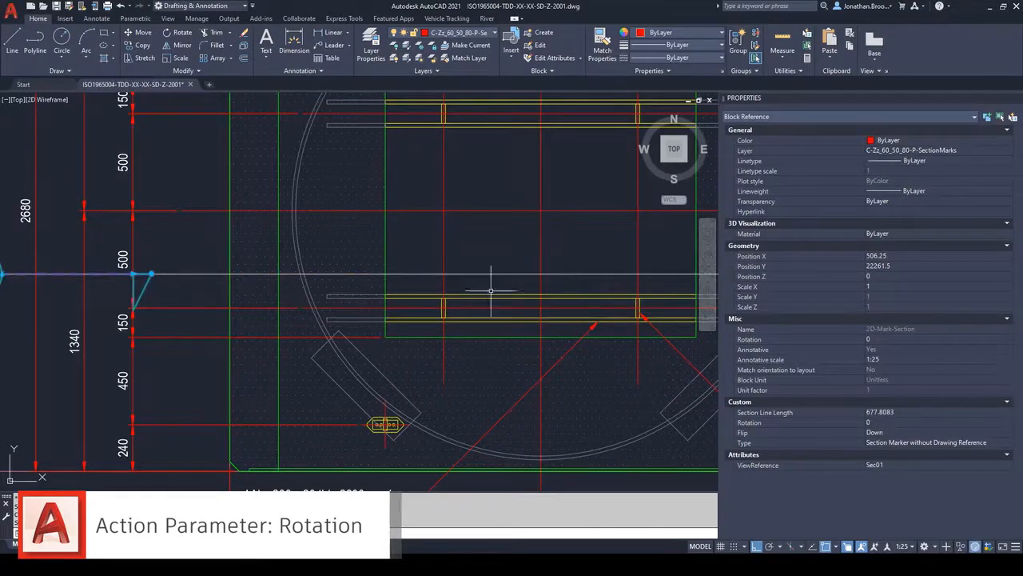
{"action": "scroll", "coordinate": [360, 296], "scroll_direction": "down", "scroll_amount": 3}
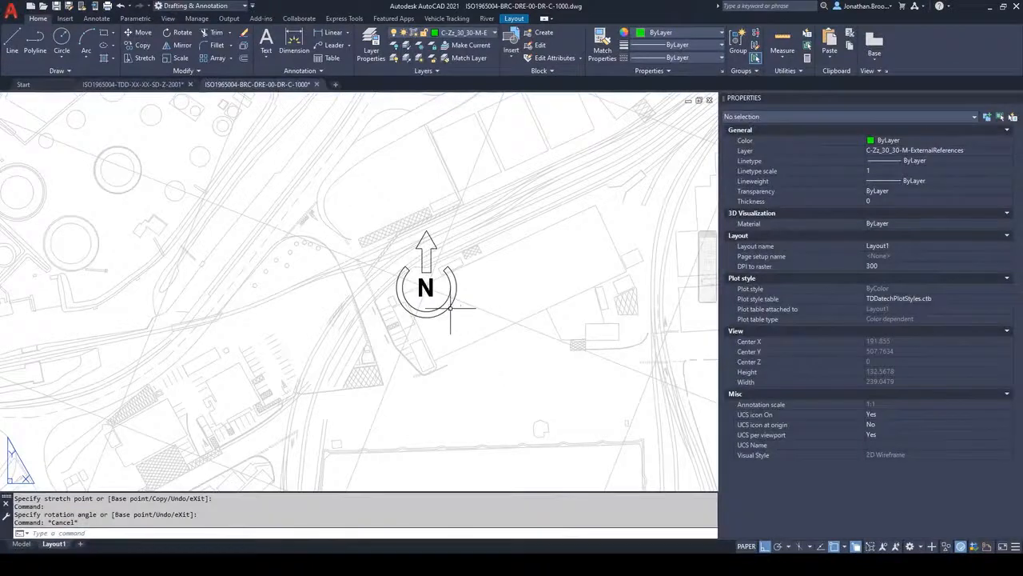
Step: Open the north arrow block on Layout1 in the Block Editor
{"action": "left_click", "coordinate": [450, 307]}
{"action": "right_click", "coordinate": [450, 307]}
{"action": "left_click", "coordinate": [491, 285]}
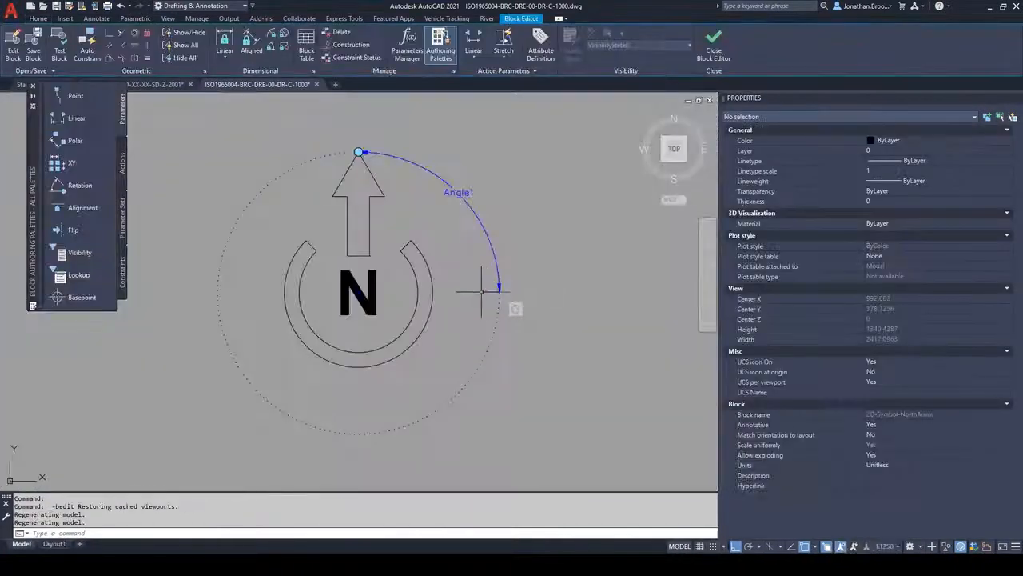
{"action": "middle_click_drag", "start_coordinate": [430, 278], "coordinate": [462, 295]}
Step: Examine the properties and grip of the Angle1 rotation parameter around the north arrow
{"action": "left_click", "coordinate": [483, 205]}
{"action": "middle_click_drag", "start_coordinate": [423, 209], "coordinate": [464, 223]}
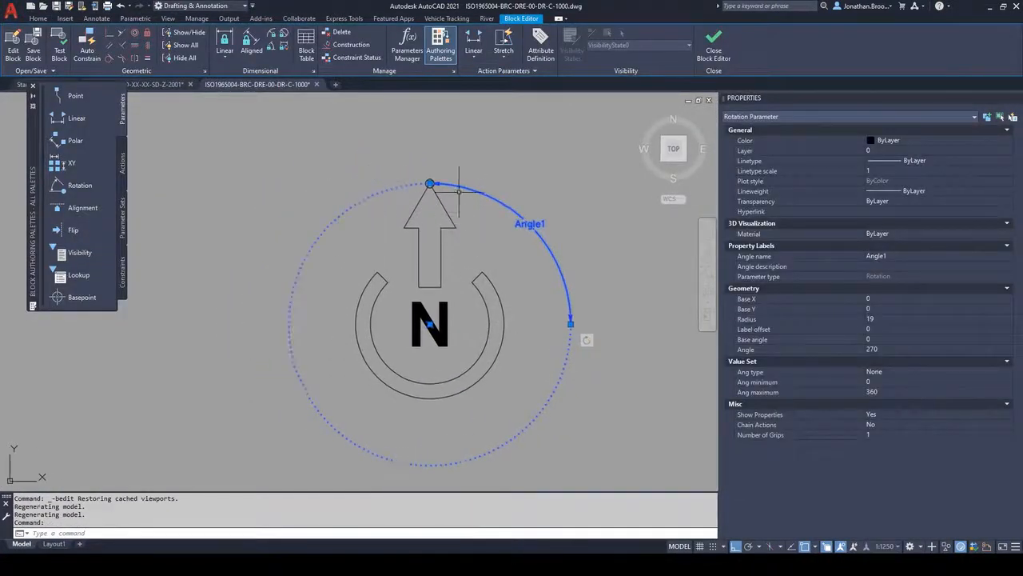
{"action": "scroll", "coordinate": [459, 192], "scroll_direction": "up", "scroll_amount": 2}
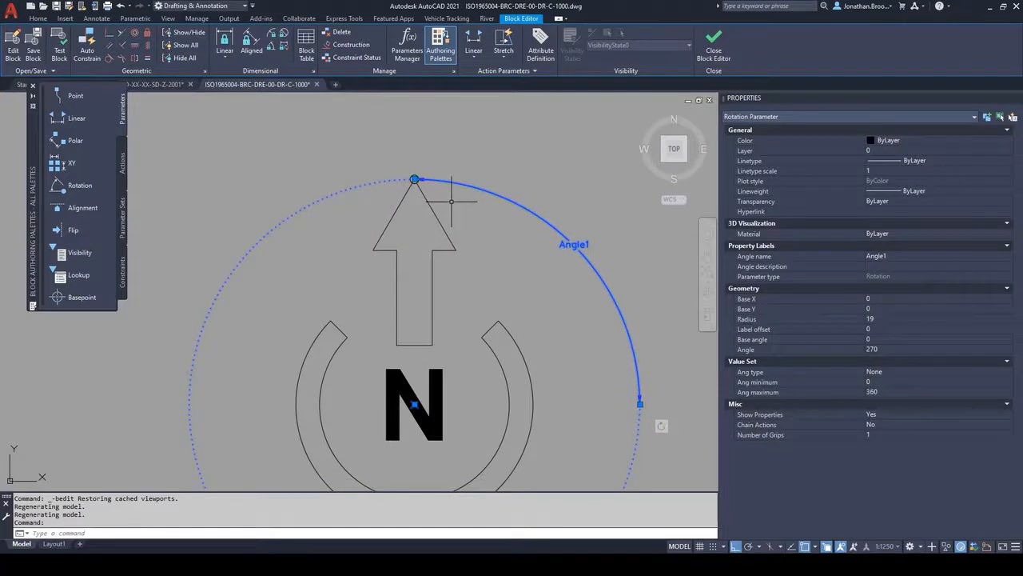
{"action": "key", "text": "Escape"}
Step: Hide the block authoring palettes and review the available block actions, including Rotate
{"action": "left_click", "coordinate": [33, 86]}
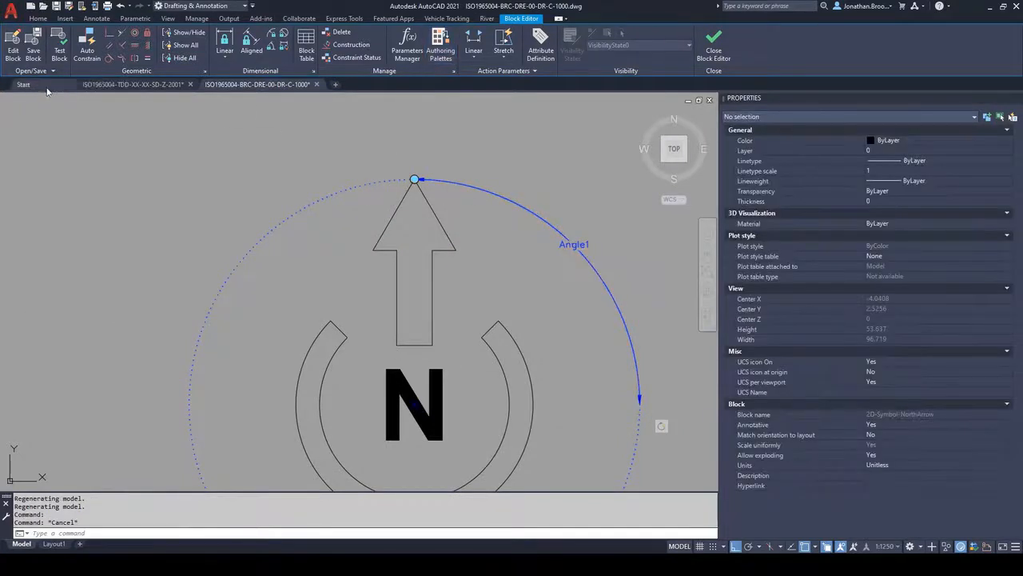
{"action": "left_click", "coordinate": [503, 57]}
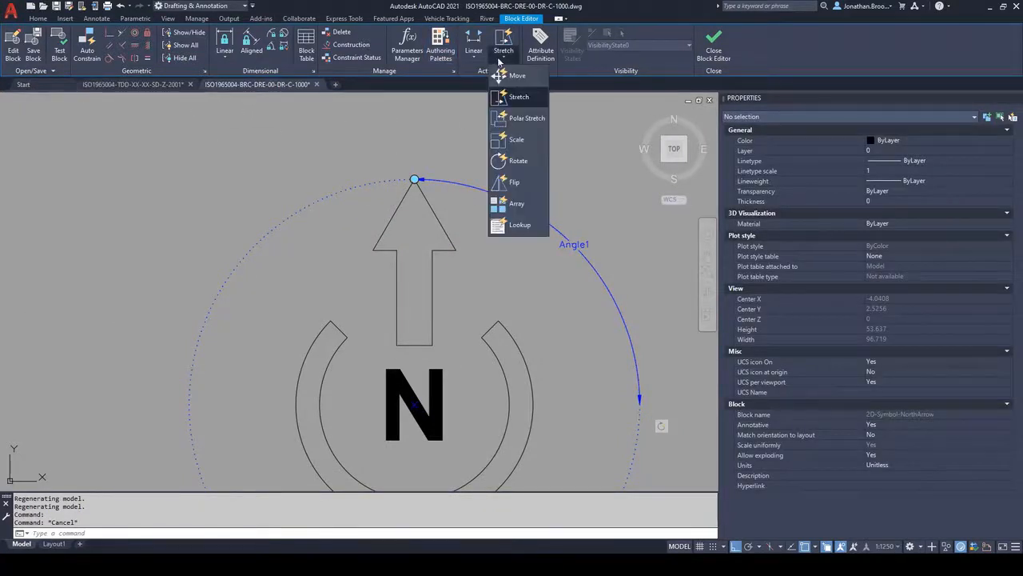
{"action": "left_click", "coordinate": [518, 161]}
{"action": "scroll", "coordinate": [558, 160], "scroll_direction": "down", "scroll_amount": 3}
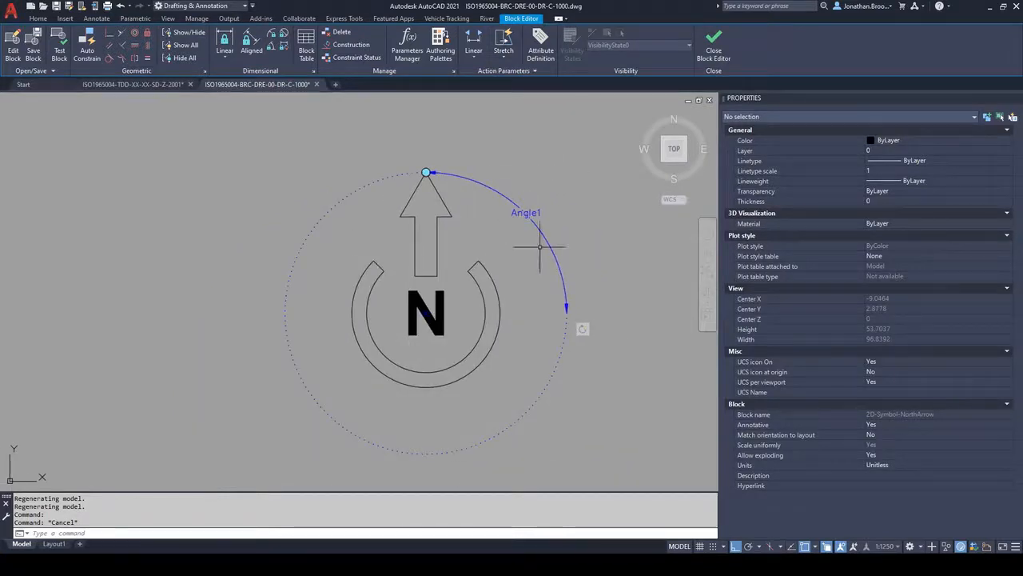
Step: Inspect which objects belong to the north arrow's rotate action by modifying its selection set, then cancel without edits
{"action": "right_click", "coordinate": [583, 334]}
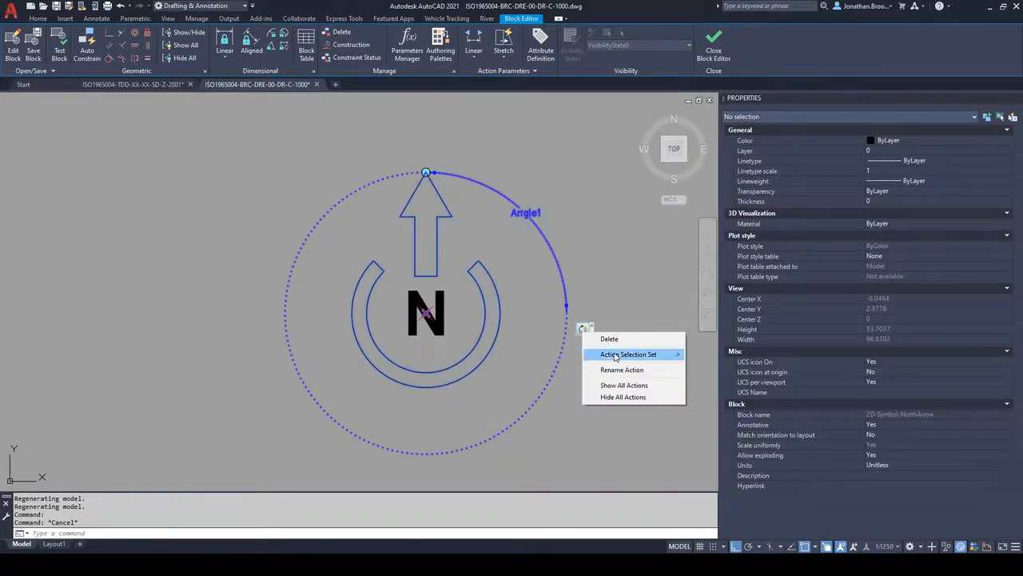
{"action": "mouse_move", "coordinate": [631, 354]}
{"action": "left_click", "coordinate": [719, 368]}
{"action": "scroll", "coordinate": [519, 338], "scroll_direction": "down", "scroll_amount": 2}
{"action": "scroll", "coordinate": [491, 333], "scroll_direction": "up", "scroll_amount": 5}
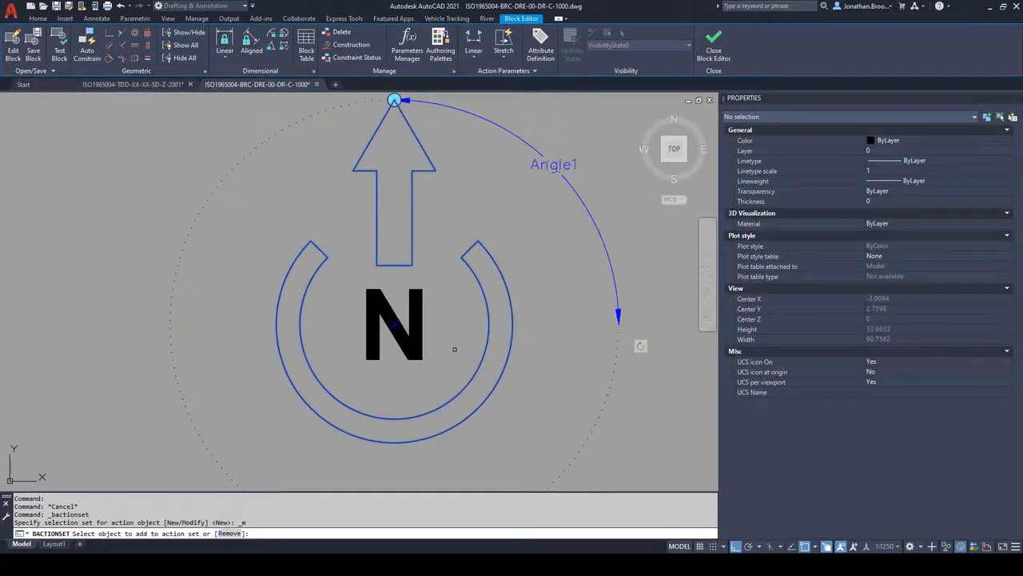
{"action": "key", "text": "Escape"}
Step: Close the Block Editor, discarding changes to the north arrow block, and dismiss the annotation scale notice
{"action": "scroll", "coordinate": [458, 313], "scroll_direction": "down", "scroll_amount": 2}
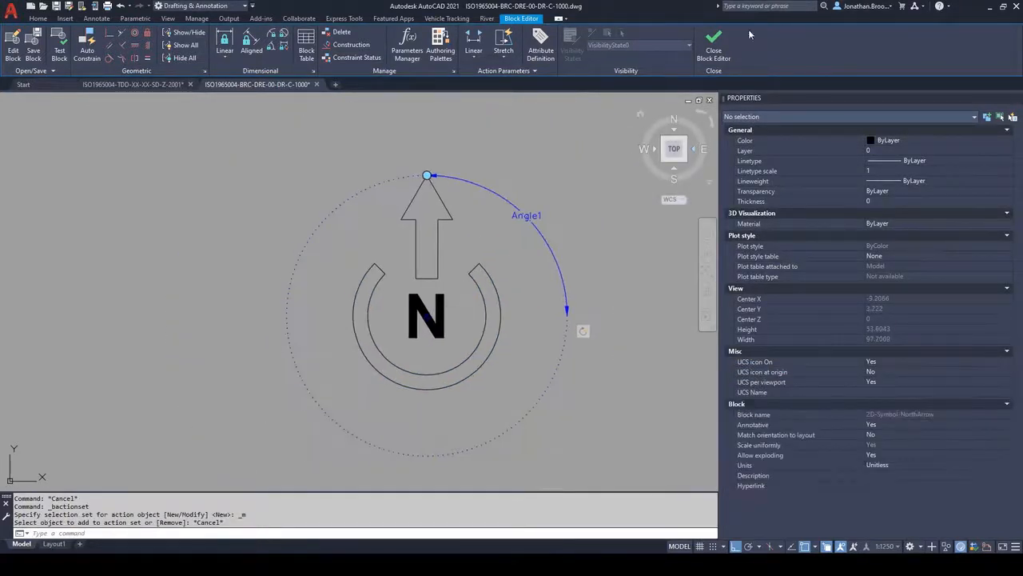
{"action": "left_click", "coordinate": [714, 48]}
{"action": "left_click", "coordinate": [466, 295]}
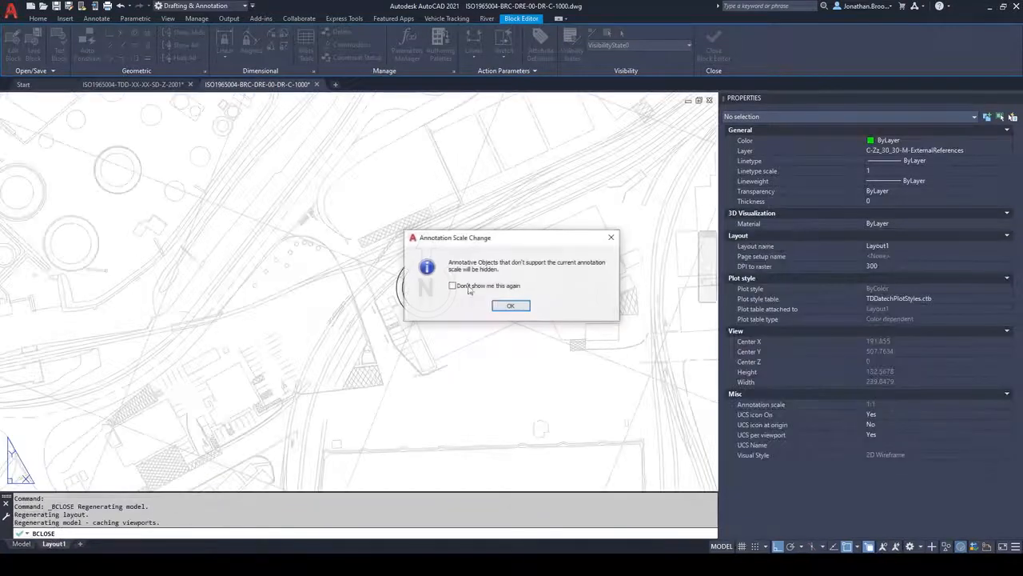
{"action": "left_click", "coordinate": [508, 307]}
Step: Rotate the north arrow to an Angle1 of about 201.63 degrees with its rotation grip, following the plan's grid line
{"action": "left_click", "coordinate": [457, 284]}
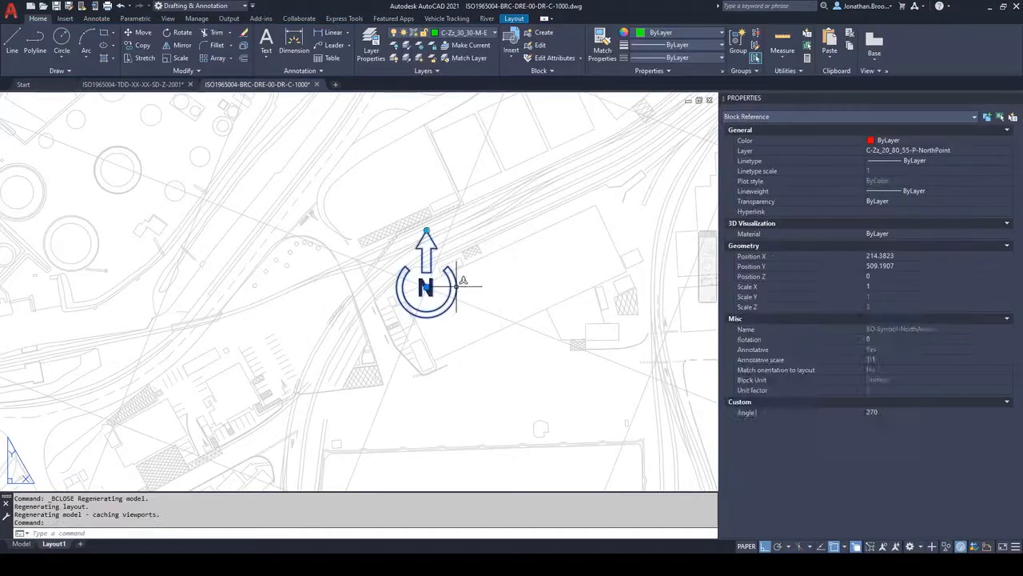
{"action": "left_click", "coordinate": [426, 231]}
{"action": "scroll", "coordinate": [178, 167], "scroll_direction": "down", "scroll_amount": 2}
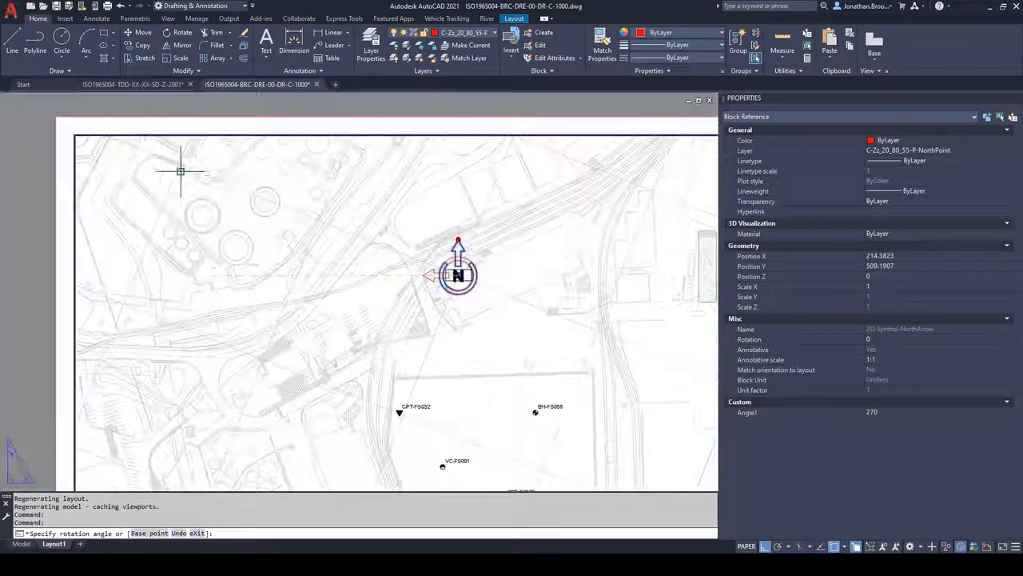
{"action": "scroll", "coordinate": [206, 171], "scroll_direction": "up", "scroll_amount": 6}
{"action": "scroll", "coordinate": [185, 167], "scroll_direction": "down", "scroll_amount": 8}
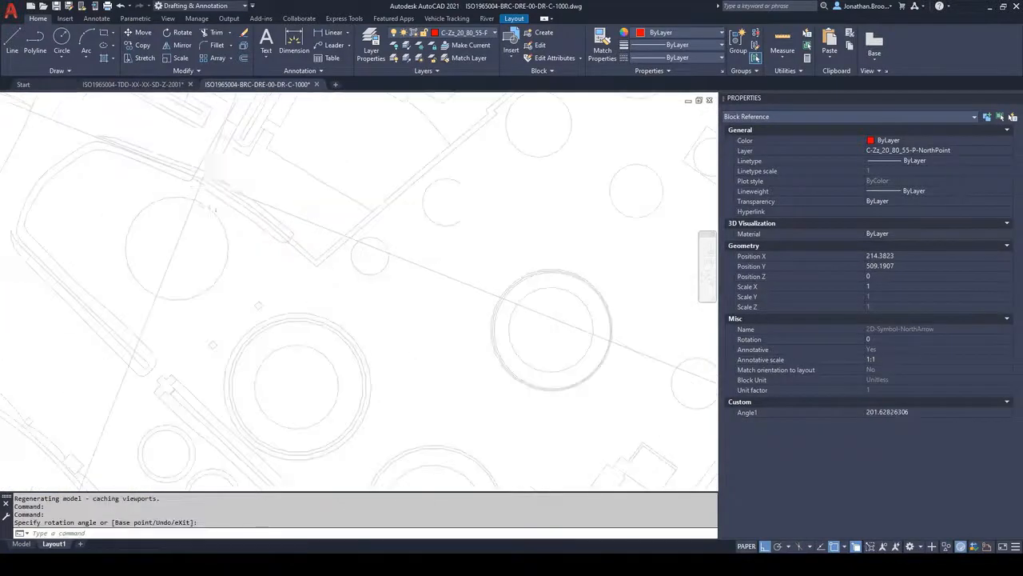
{"action": "scroll", "coordinate": [548, 302], "scroll_direction": "up", "scroll_amount": 3}
{"action": "key", "text": "Escape"}
{"action": "scroll", "coordinate": [575, 318], "scroll_direction": "up", "scroll_amount": 4}
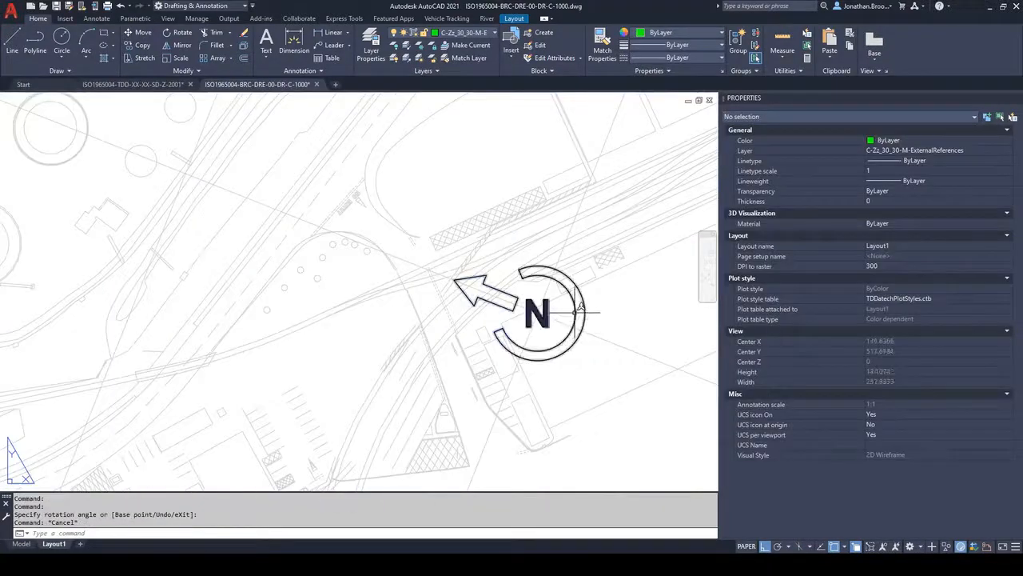
Step: Move the north arrow by its base grip to the upper-left corner of the drawing frame
{"action": "left_click", "coordinate": [576, 313]}
{"action": "left_click", "coordinate": [538, 313]}
{"action": "scroll", "coordinate": [537, 313], "scroll_direction": "down", "scroll_amount": 4}
{"action": "scroll", "coordinate": [537, 312], "scroll_direction": "down", "scroll_amount": 3}
{"action": "scroll", "coordinate": [375, 264], "scroll_direction": "up", "scroll_amount": 7}
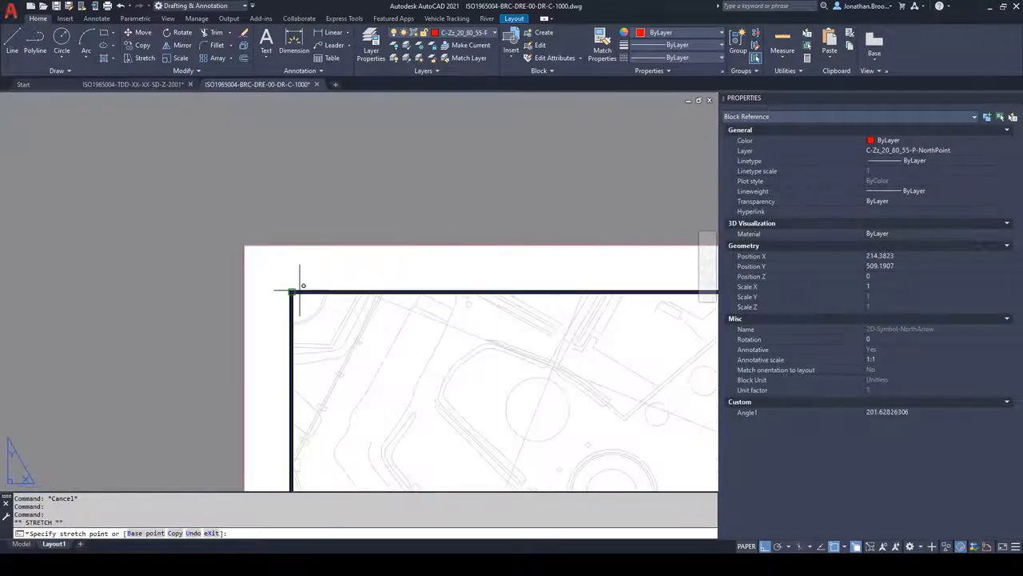
{"action": "left_click", "coordinate": [293, 291]}
Step: Move the north arrow 25 down and 25 right from the frame corner so that it sits inside the frame
{"action": "left_click", "coordinate": [291, 292]}
{"action": "type", "text": "25"}
{"action": "key", "text": "Return"}
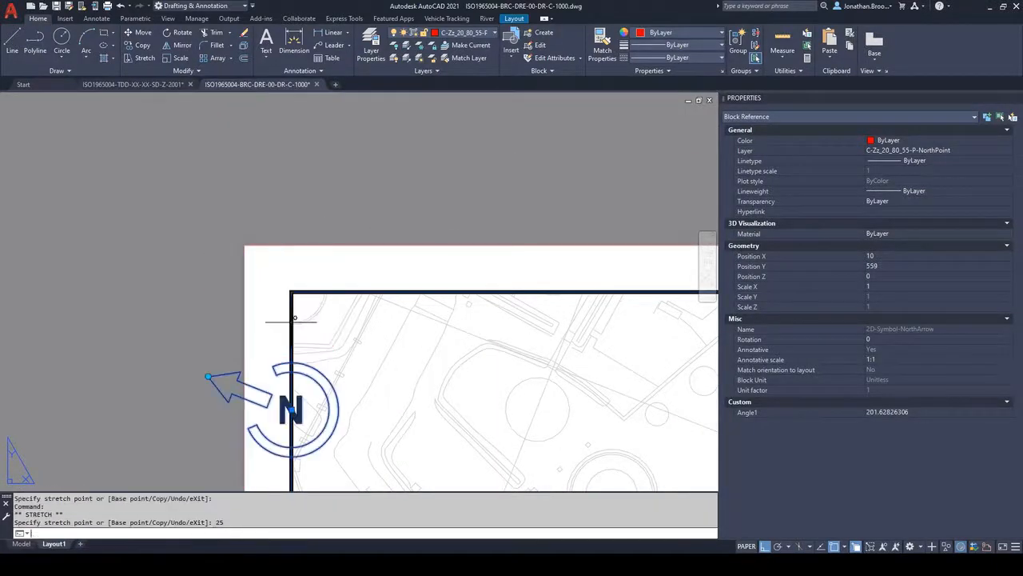
{"action": "left_click_drag", "start_coordinate": [292, 406], "coordinate": [408, 409]}
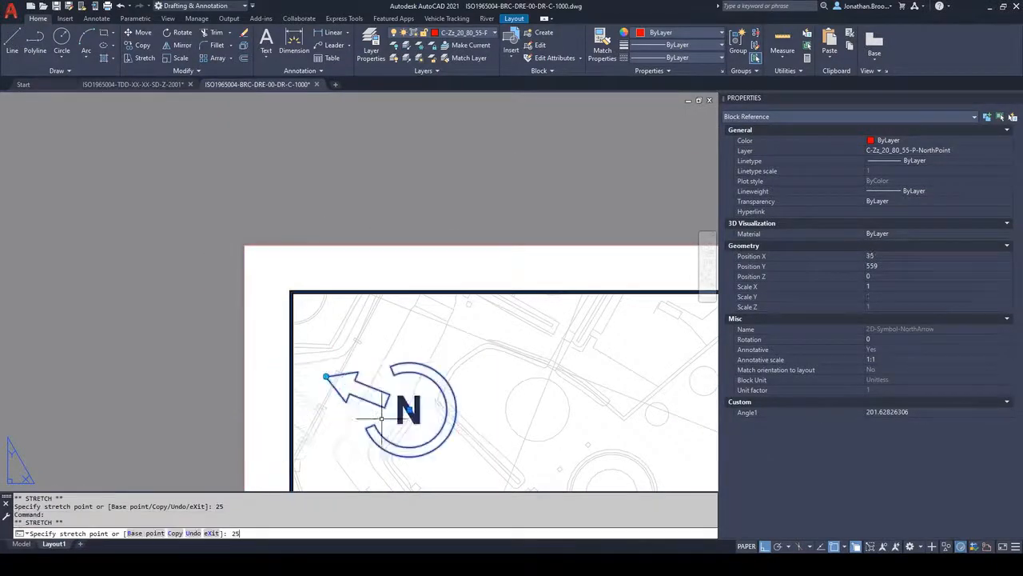
{"action": "key", "text": "Escape"}
Step: Open the circular break mark below the precast unit section in the Block Editor
{"action": "scroll", "coordinate": [403, 334], "scroll_direction": "up", "scroll_amount": 3}
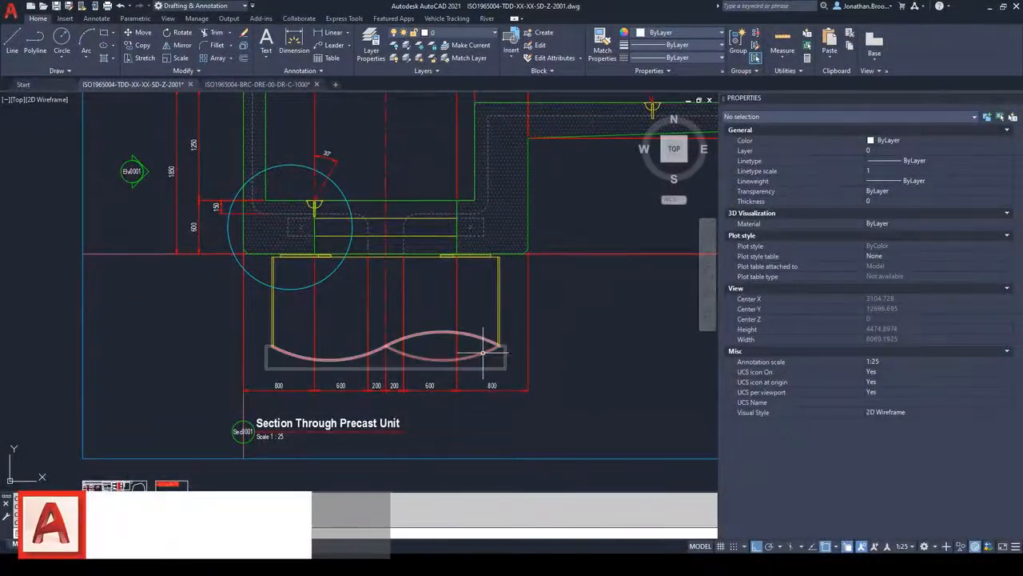
{"action": "left_click", "coordinate": [483, 350]}
{"action": "right_click", "coordinate": [483, 350]}
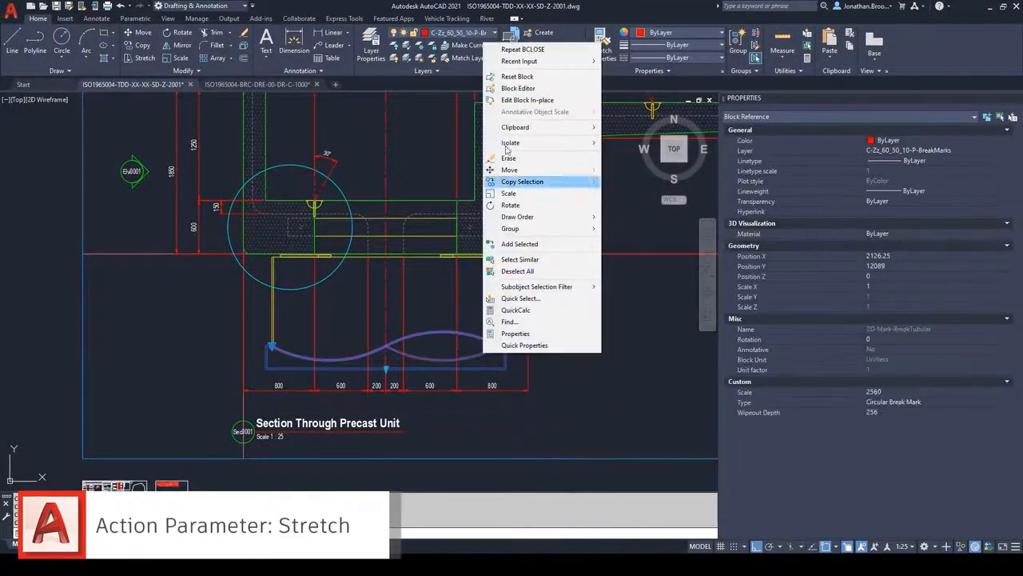
{"action": "left_click", "coordinate": [520, 90]}
Step: Set the WIPEOUTFRAME variable to 2 to show the break mark's wipeout boundary
{"action": "middle_click_drag", "start_coordinate": [369, 350], "coordinate": [454, 361]}
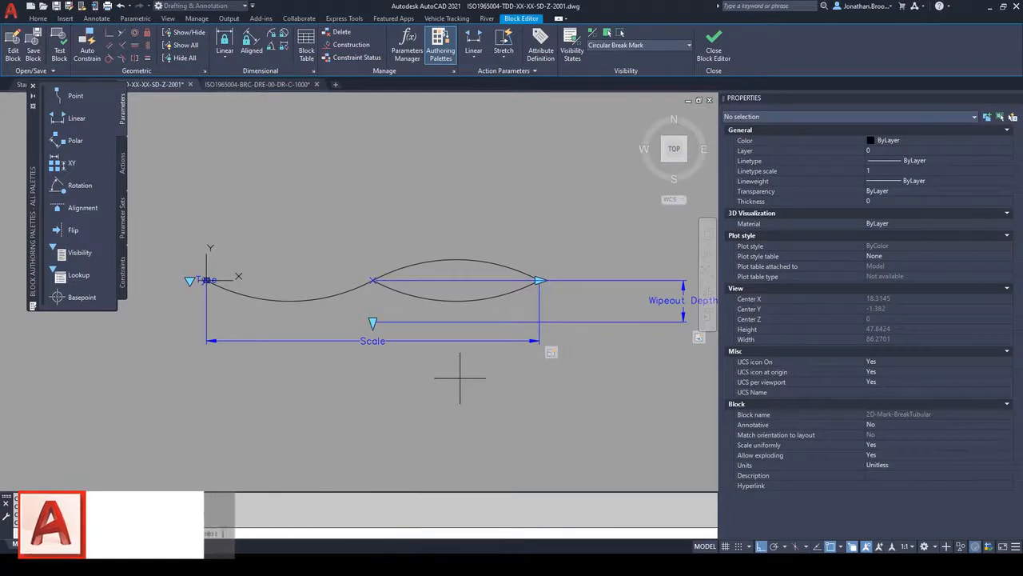
{"action": "type", "text": "2"}
{"action": "key", "text": "Return"}
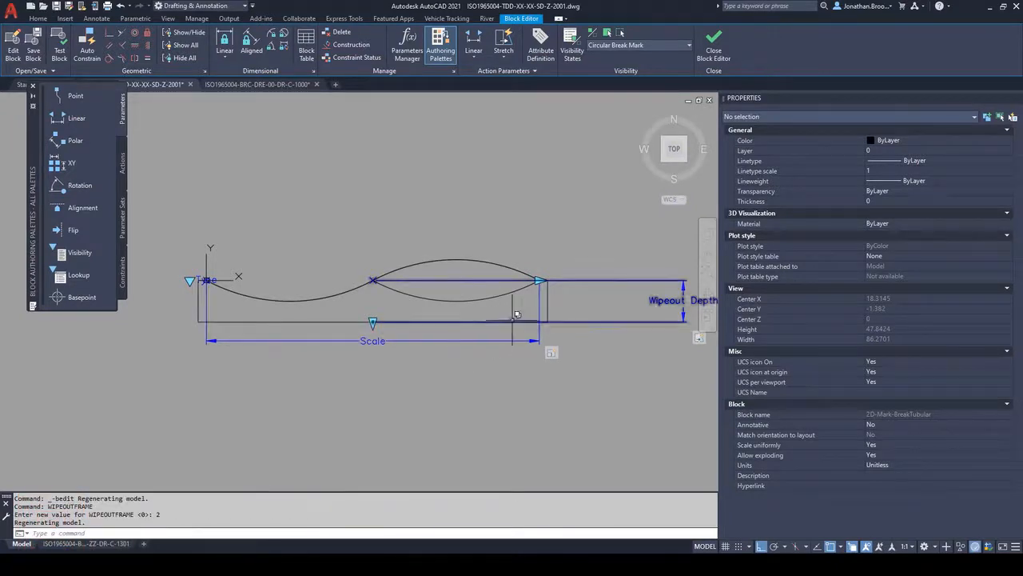
Step: Examine the stretch action tied to the Wipeout Depth parameter, including its stretch frame and selection set
{"action": "middle_click_drag", "start_coordinate": [548, 313], "coordinate": [518, 328]}
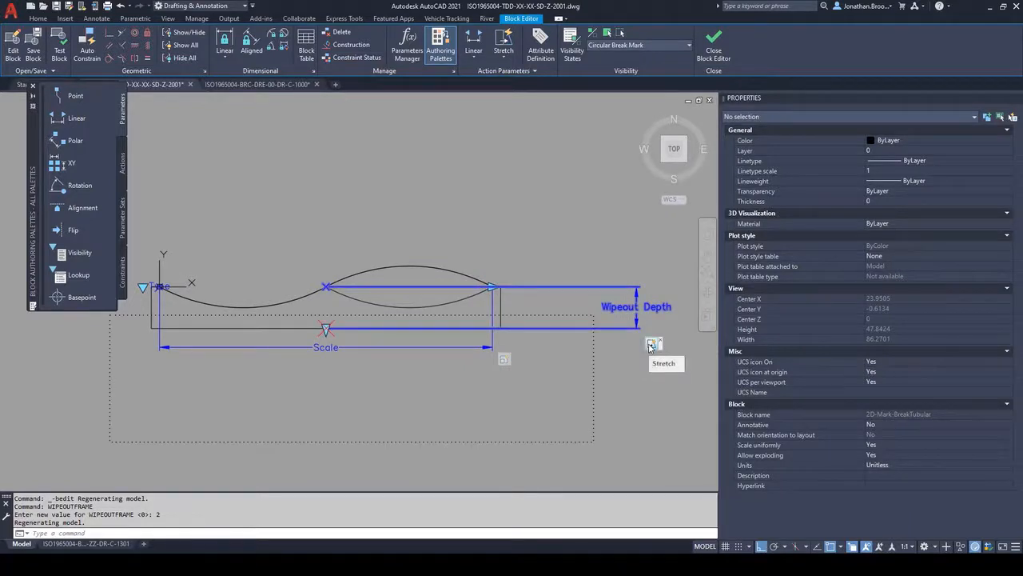
{"action": "left_click", "coordinate": [651, 345]}
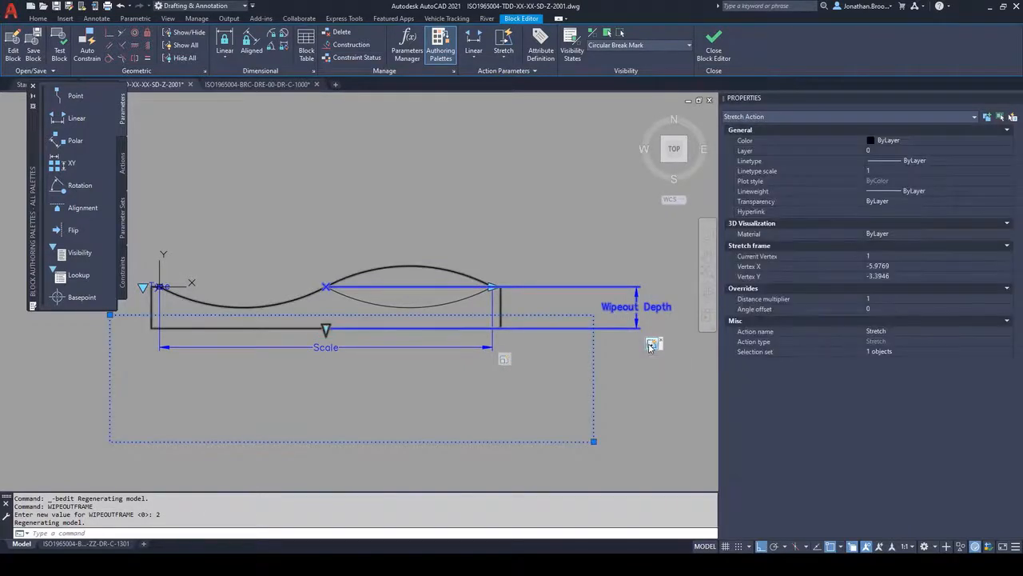
{"action": "middle_click_drag", "start_coordinate": [535, 384], "coordinate": [556, 377]}
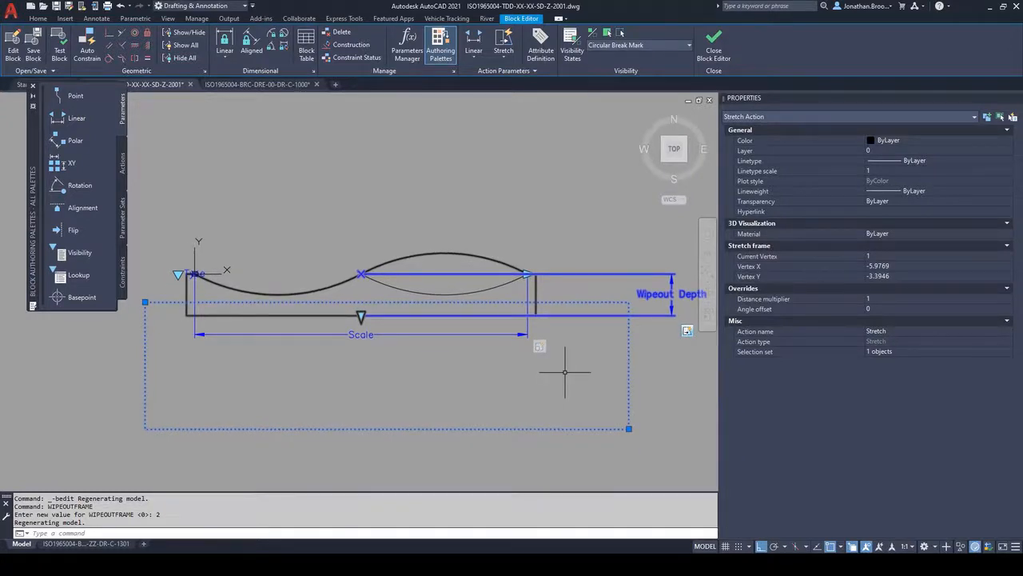
{"action": "key", "text": "Escape"}
Step: Close the Block Editor and discard the changes to the break mark block
{"action": "scroll", "coordinate": [552, 380], "scroll_direction": "down", "scroll_amount": 2}
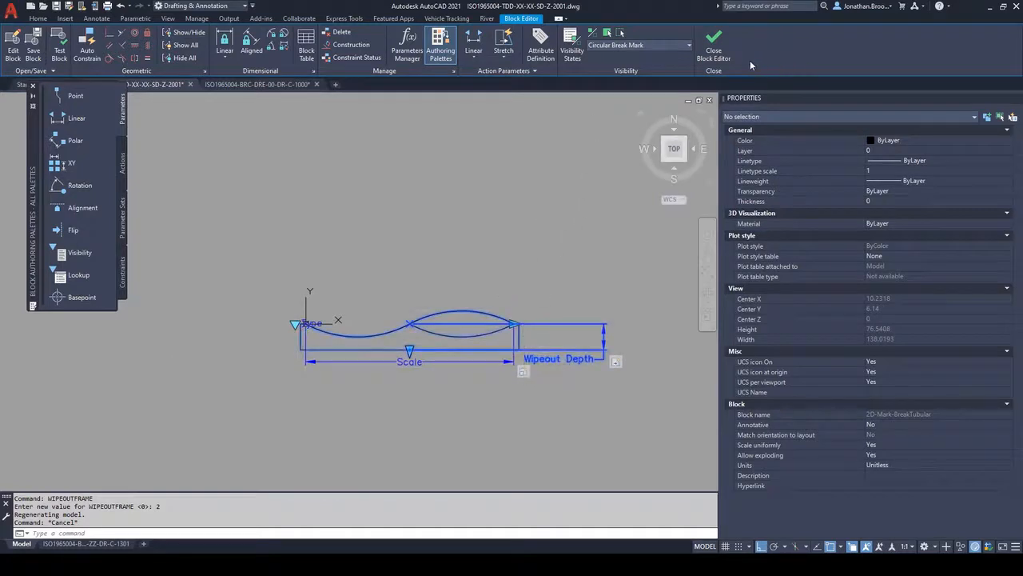
{"action": "left_click", "coordinate": [714, 53]}
{"action": "left_click", "coordinate": [466, 298]}
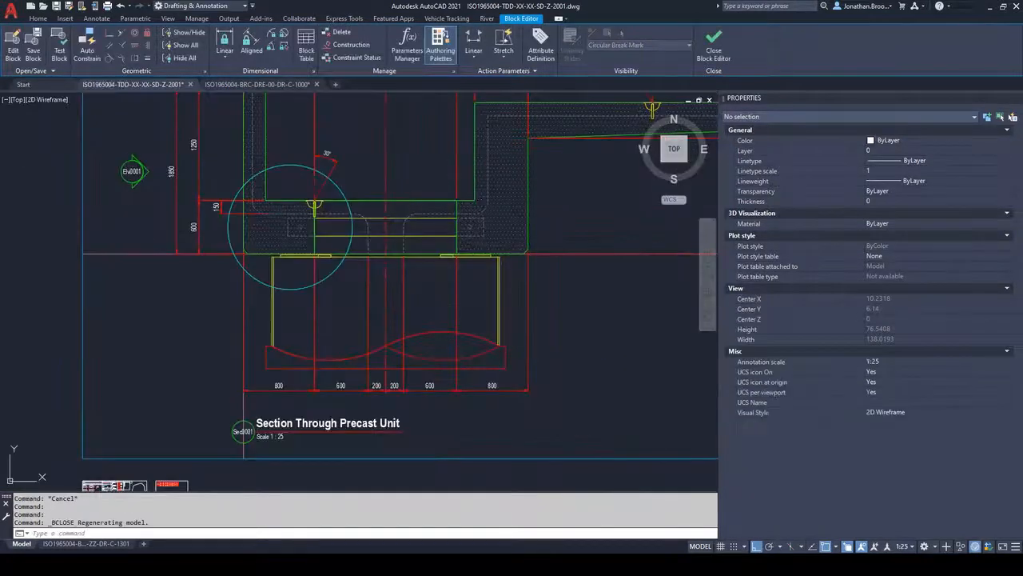
Step: Stretch the Wipeout Depth of the circular break mark below the precast unit section downward by 400
{"action": "left_click", "coordinate": [485, 349]}
{"action": "scroll", "coordinate": [407, 376], "scroll_direction": "up", "scroll_amount": 2}
{"action": "left_click", "coordinate": [372, 362]}
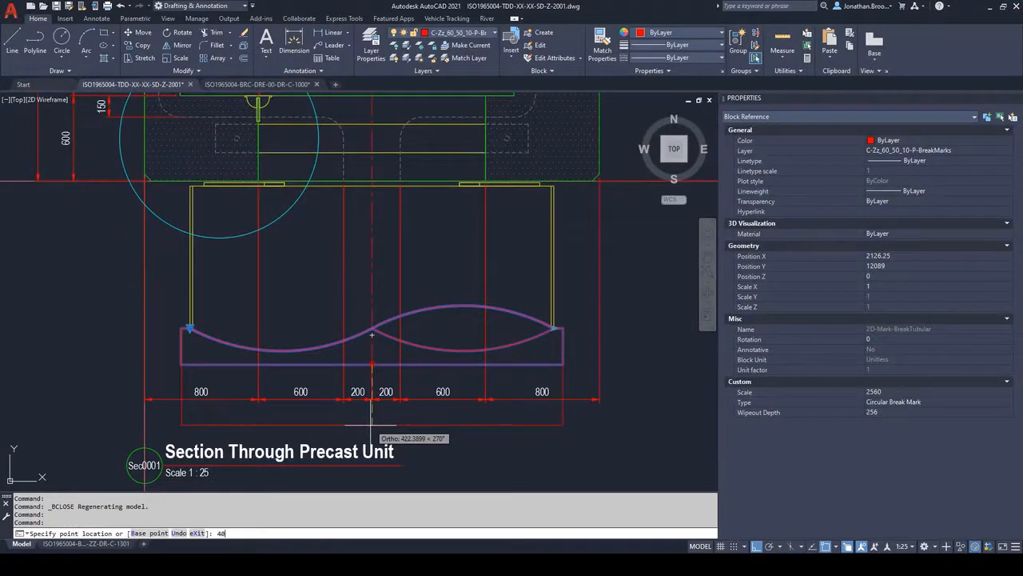
{"action": "type", "text": "400"}
{"action": "key", "text": "Return"}
{"action": "key", "text": "Escape"}
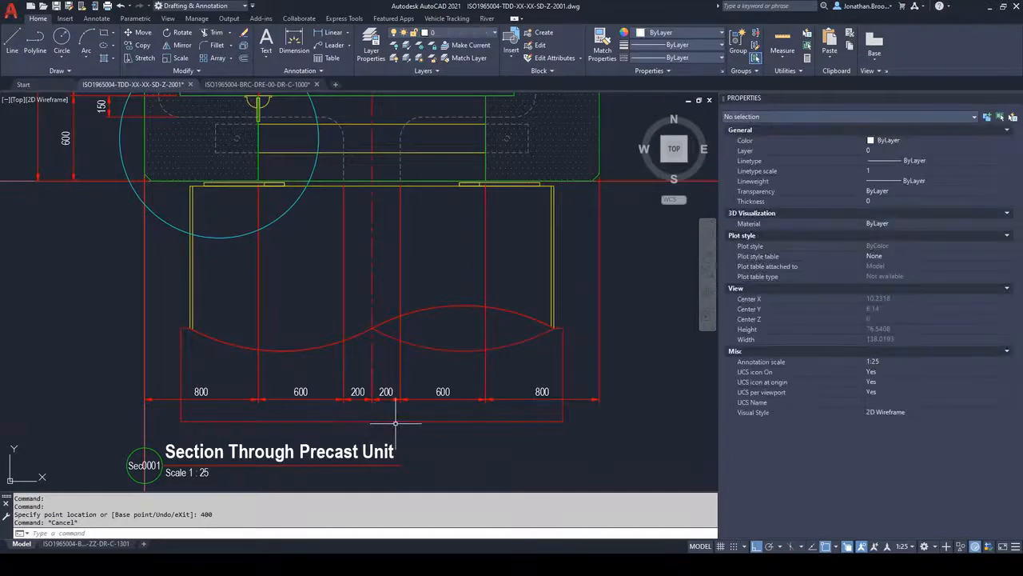
Step: Stretch the circular break mark's Wipeout Depth back upward by 400
{"action": "left_click", "coordinate": [397, 422]}
{"action": "left_click", "coordinate": [372, 421]}
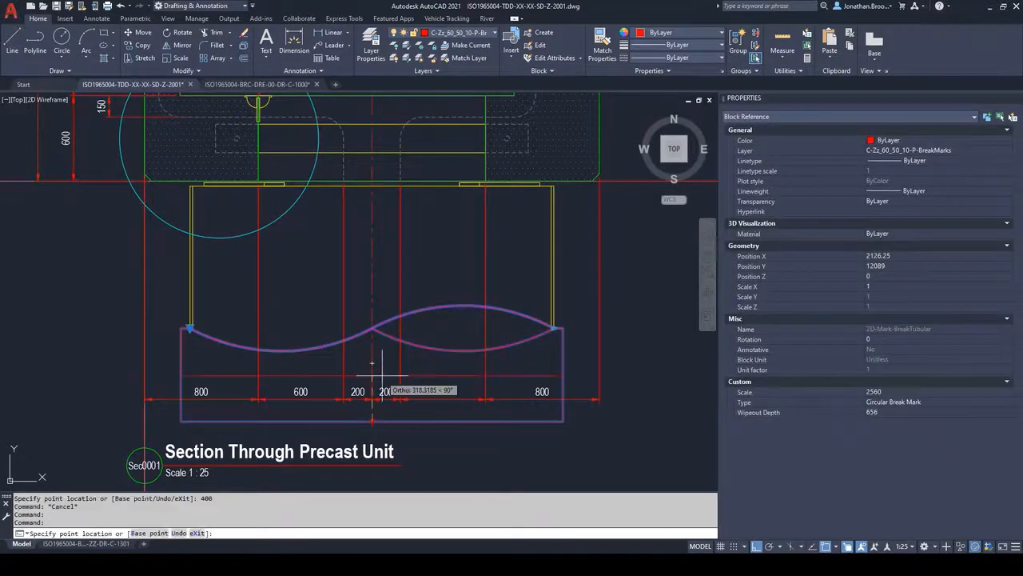
{"action": "type", "text": "400"}
{"action": "key", "text": "Return"}
{"action": "key", "text": "Escape"}
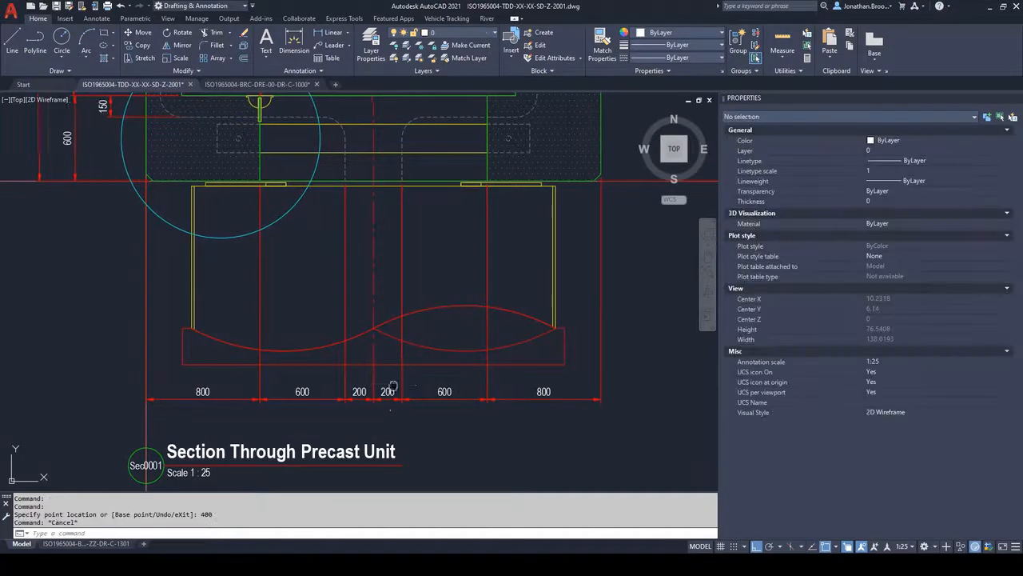
Step: Set the WIPEOUTFRAME variable again to control how the break mark's wipeout boundary is displayed
{"action": "middle_click_drag", "start_coordinate": [406, 372], "coordinate": [416, 369]}
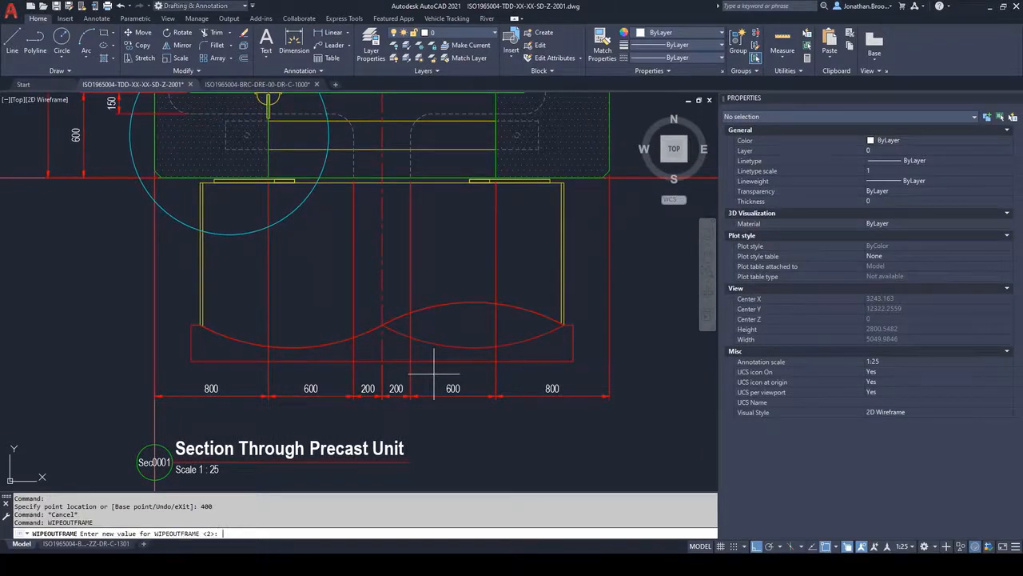
{"action": "key", "text": "Return"}
{"action": "scroll", "coordinate": [448, 371], "scroll_direction": "up", "scroll_amount": 2}
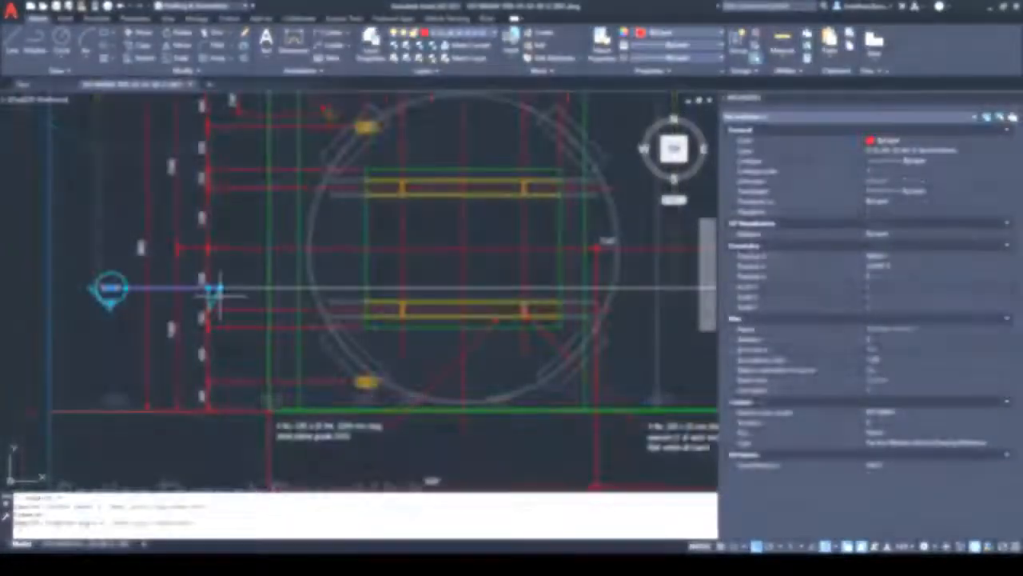
Step: Stretch the Sec01 section line across the precast unit plan to beyond its far-side dimensions, giving a Section Line Length of 8125
{"action": "scroll", "coordinate": [216, 288], "scroll_direction": "up", "scroll_amount": 2}
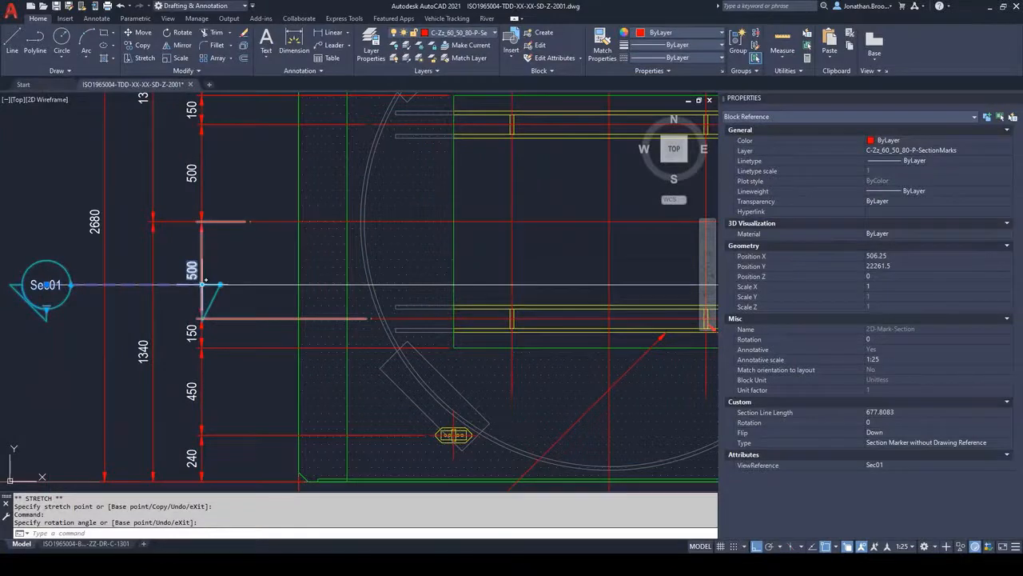
{"action": "left_click", "coordinate": [202, 285]}
{"action": "scroll", "coordinate": [202, 285], "scroll_direction": "down", "scroll_amount": 6}
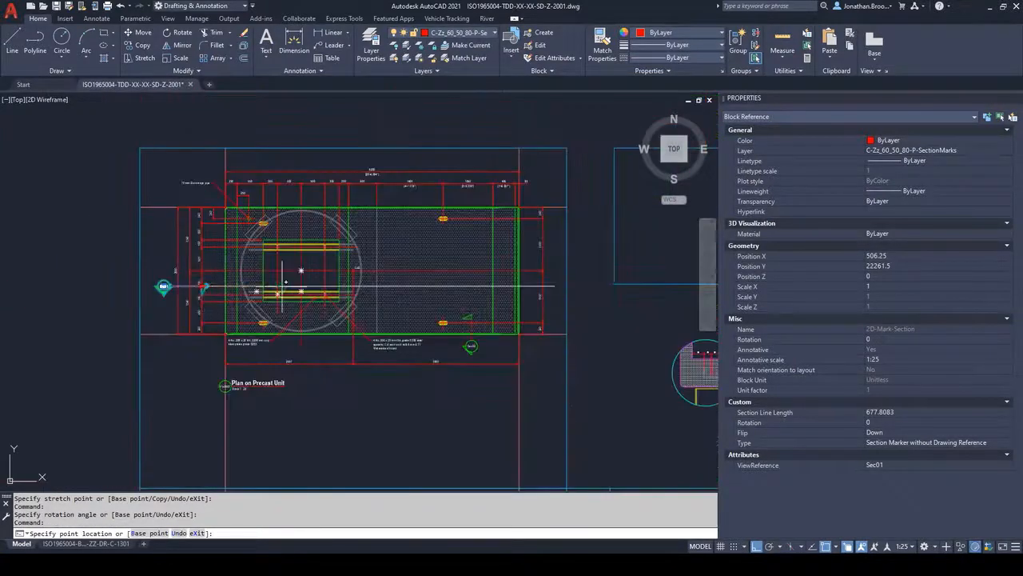
{"action": "scroll", "coordinate": [559, 272], "scroll_direction": "up", "scroll_amount": 5}
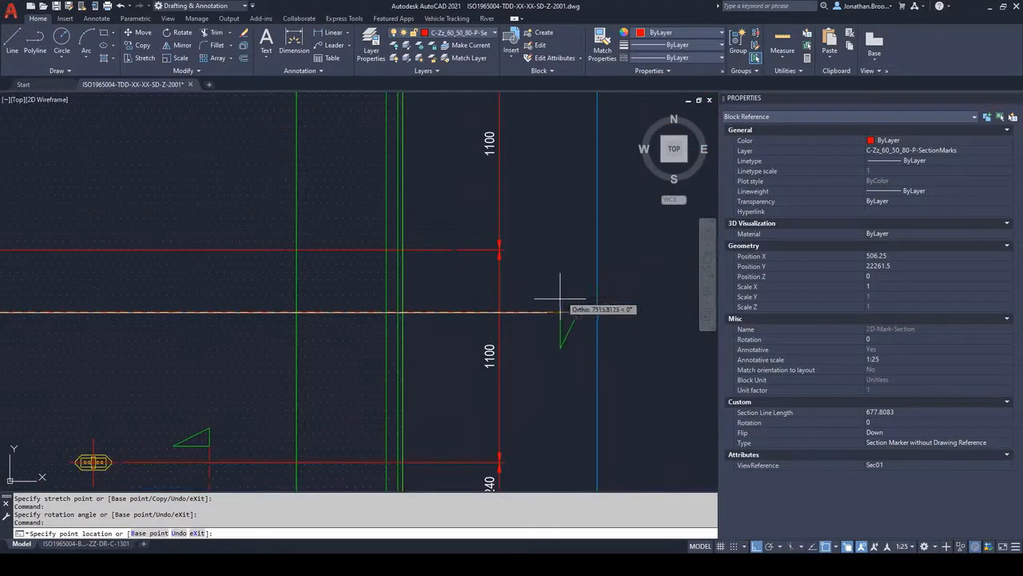
{"action": "left_click", "coordinate": [547, 312]}
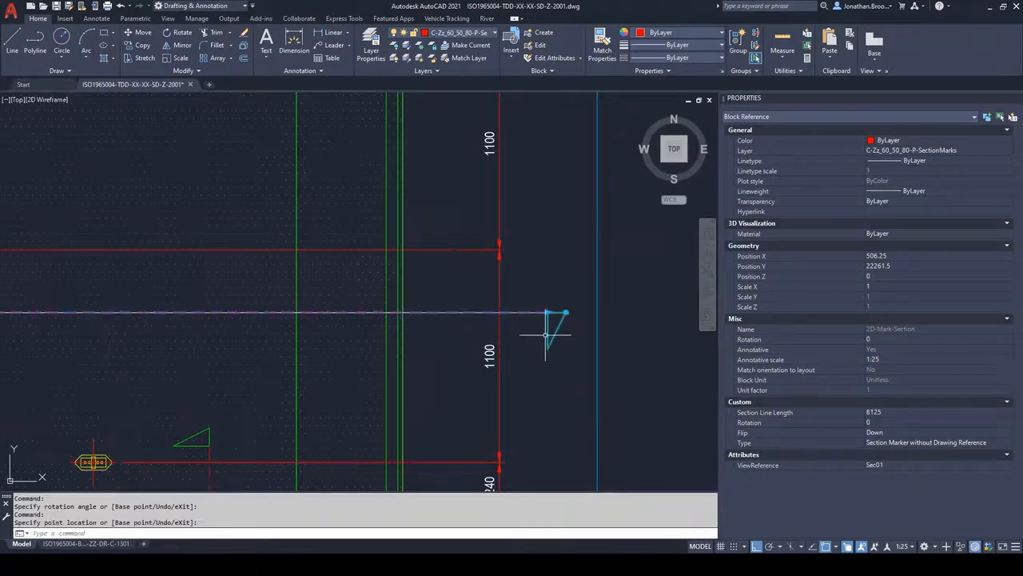
{"action": "scroll", "coordinate": [546, 335], "scroll_direction": "down", "scroll_amount": 4}
{"action": "middle_click_drag", "start_coordinate": [376, 335], "coordinate": [538, 305]}
{"action": "scroll", "coordinate": [512, 320], "scroll_direction": "down", "scroll_amount": 4}
{"action": "middle_click_drag", "start_coordinate": [160, 311], "coordinate": [230, 300]}
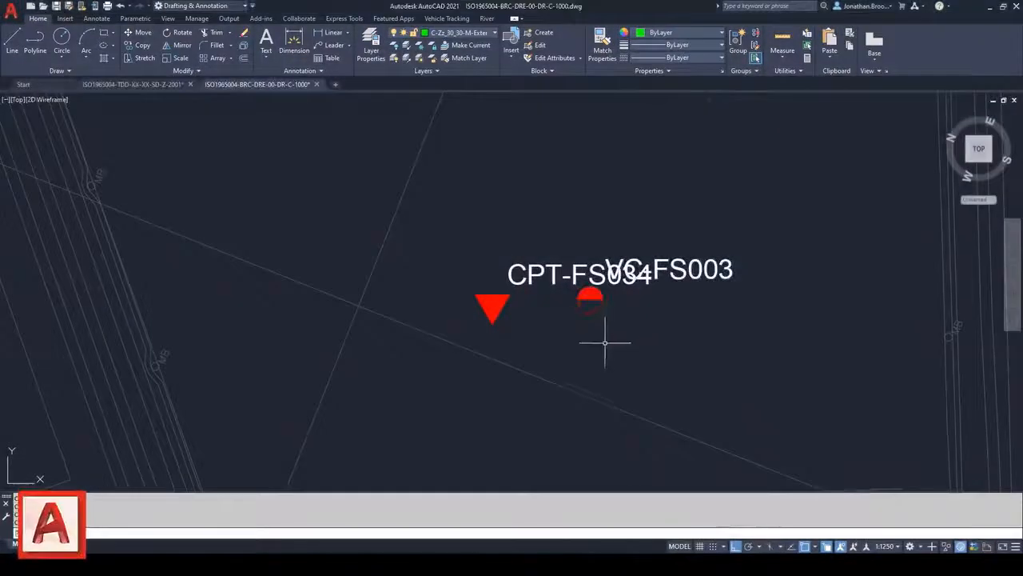
Step: Flip the CPT-FS034 label horizontally and vertically about its point marker, and flip it back both ways
{"action": "left_click", "coordinate": [532, 280]}
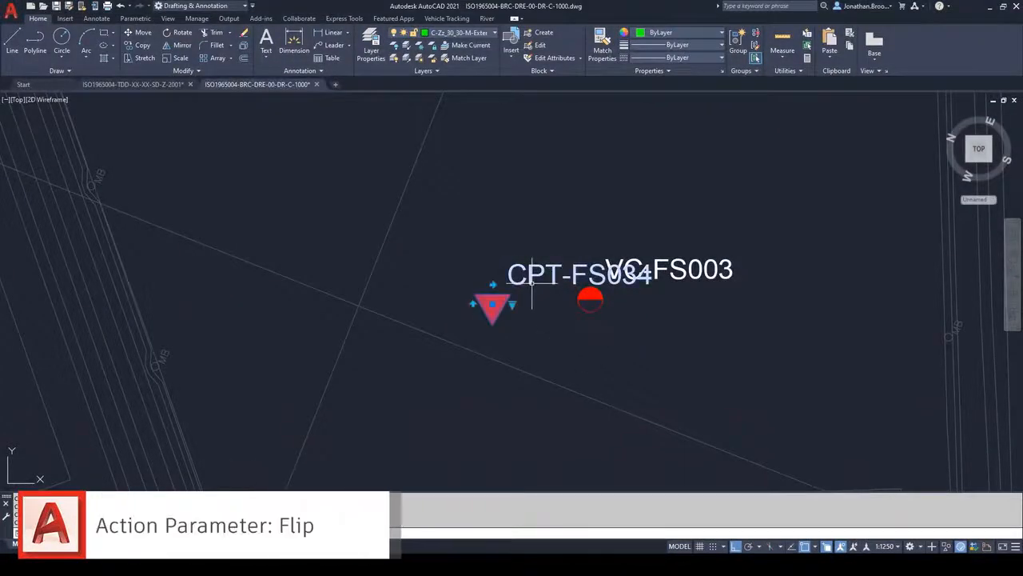
{"action": "left_click", "coordinate": [493, 284]}
{"action": "left_click", "coordinate": [473, 304]}
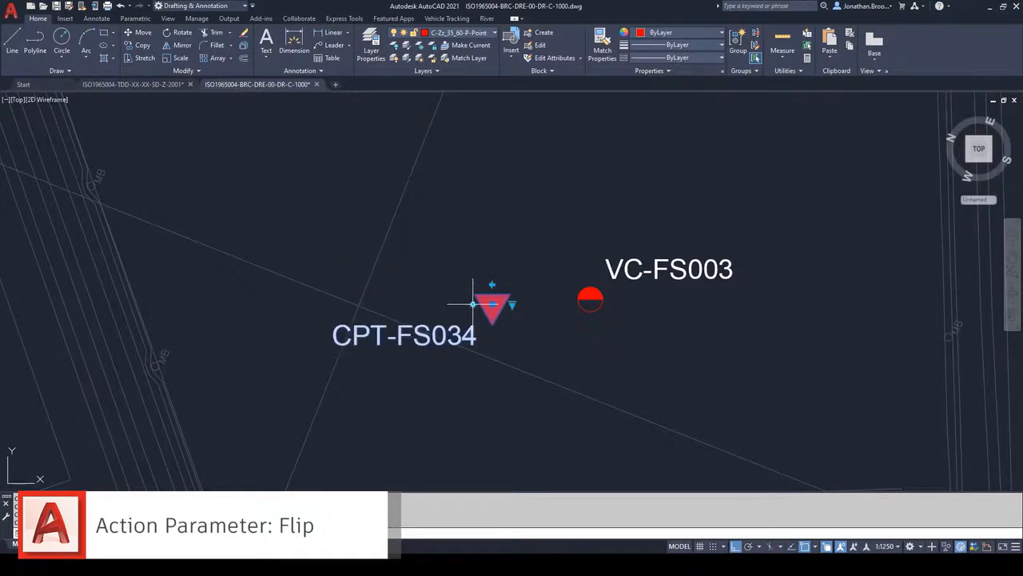
{"action": "left_click", "coordinate": [493, 284]}
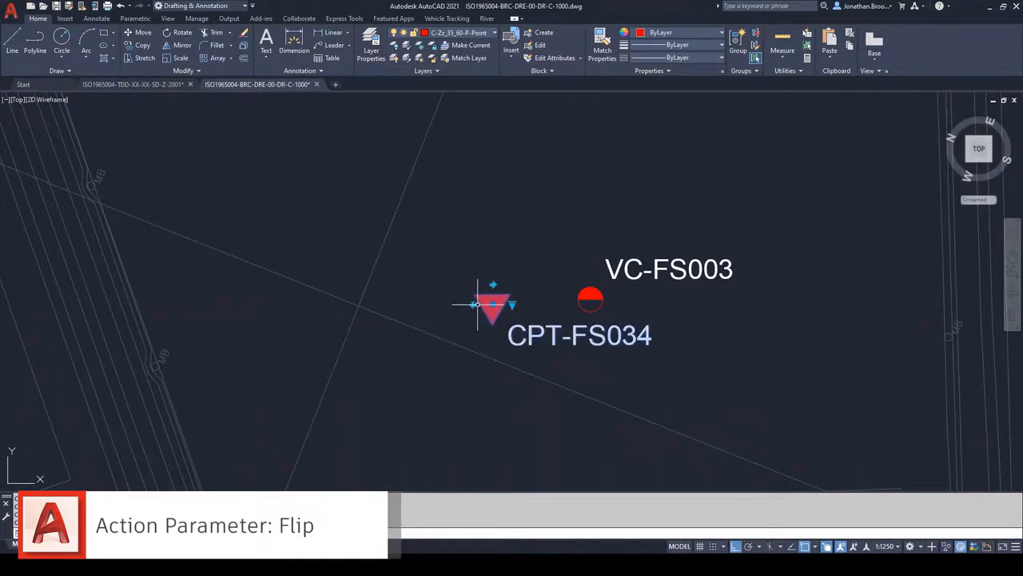
{"action": "left_click", "coordinate": [474, 304]}
Step: Open the CPT-FS034 point block in the Block Editor and examine its Horizontal Alignment and Vertical Alignment flip parameters
{"action": "right_click", "coordinate": [473, 304]}
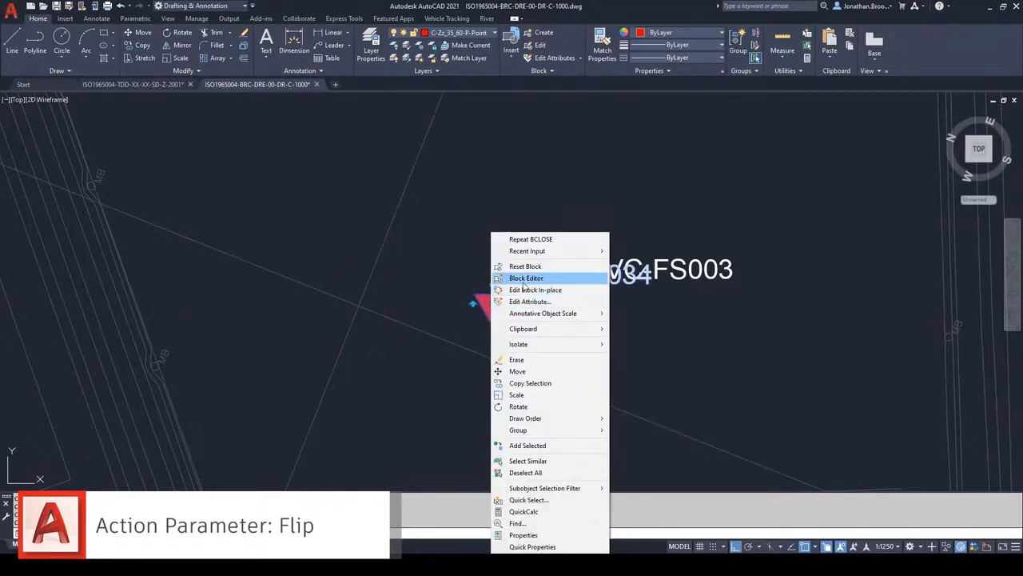
{"action": "left_click", "coordinate": [519, 275]}
{"action": "mouse_move", "coordinate": [349, 287]}
{"action": "middle_mouse_down"}
{"action": "mouse_move", "coordinate": [435, 285]}
{"action": "mouse_move", "coordinate": [459, 270]}
{"action": "middle_mouse_up"}
{"action": "scroll", "coordinate": [433, 284], "scroll_direction": "up", "scroll_amount": 2}
{"action": "left_click", "coordinate": [435, 301]}
{"action": "left_click", "coordinate": [399, 275]}
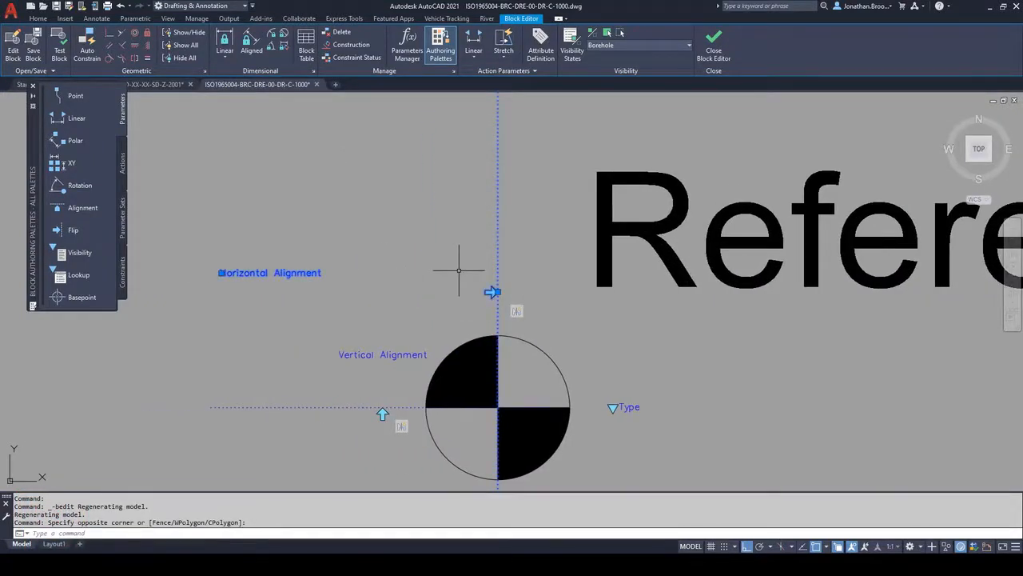
{"action": "key", "text": "Escape"}
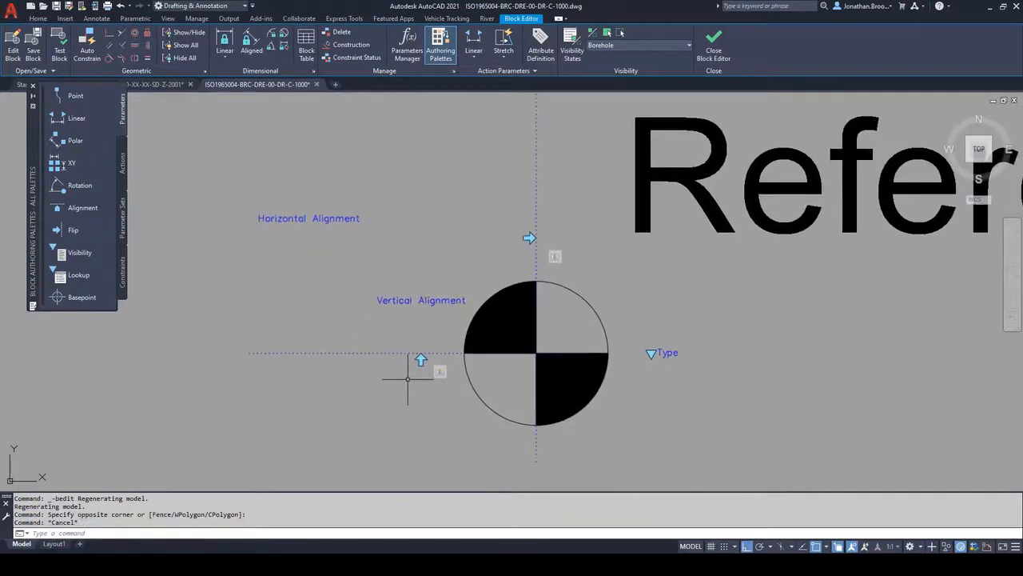
{"action": "left_click", "coordinate": [384, 331]}
{"action": "middle_click_drag", "start_coordinate": [434, 250], "coordinate": [436, 276]}
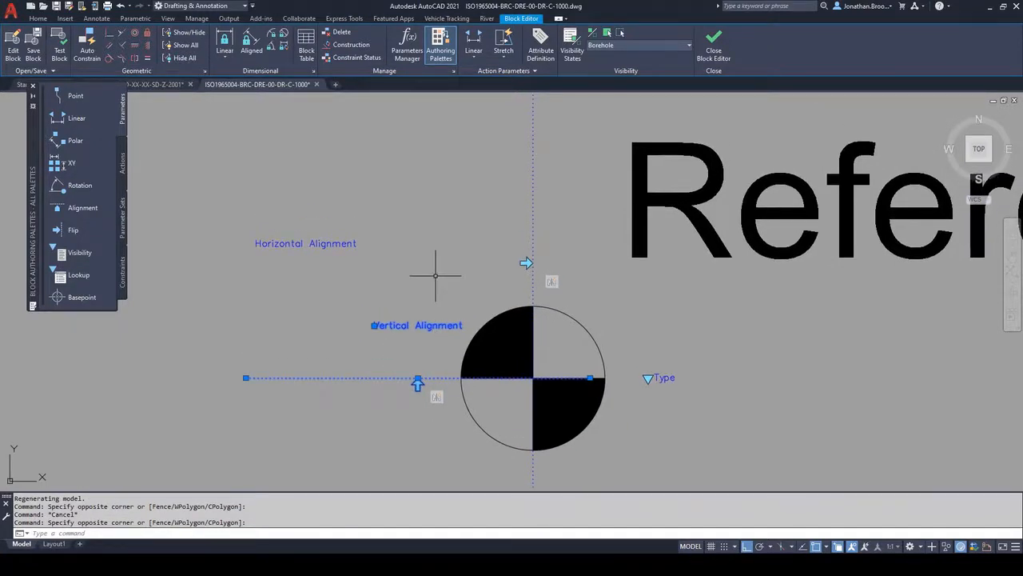
{"action": "key", "text": "Escape"}
Step: Locate the Flip action among the available action types and close the Block Editor
{"action": "left_click", "coordinate": [507, 64]}
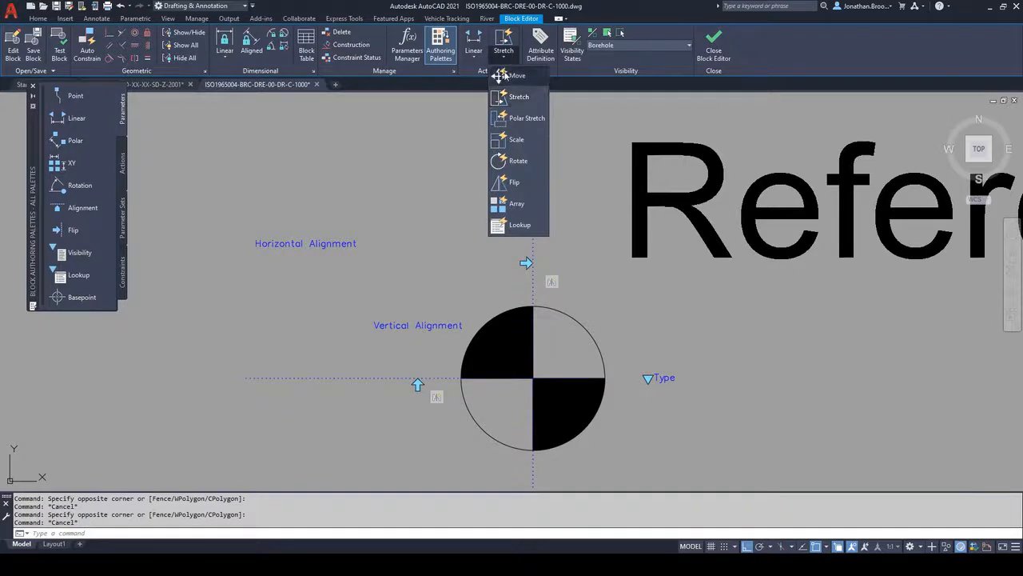
{"action": "left_click", "coordinate": [531, 184]}
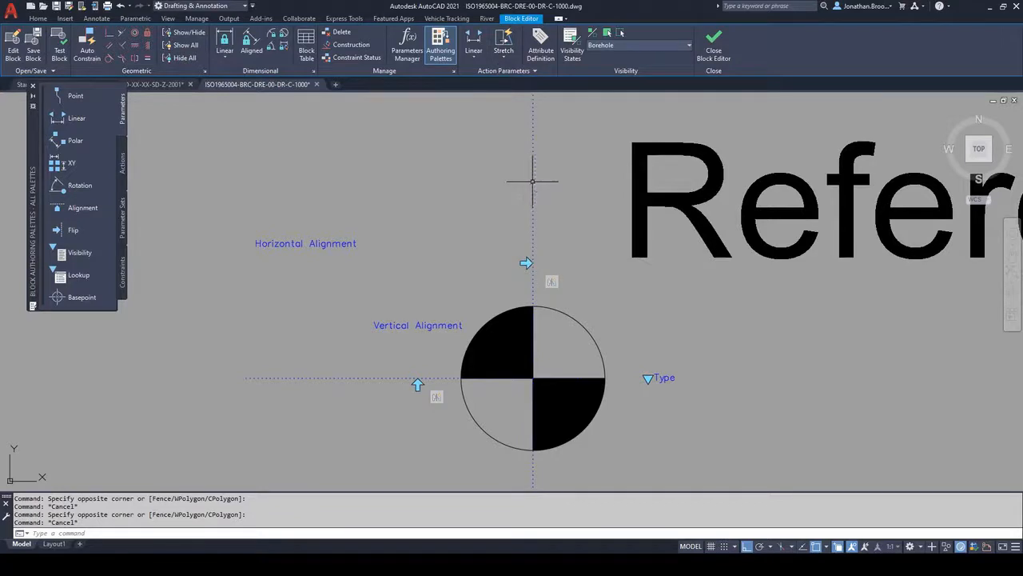
{"action": "left_click", "coordinate": [714, 60]}
{"action": "left_click", "coordinate": [587, 298]}
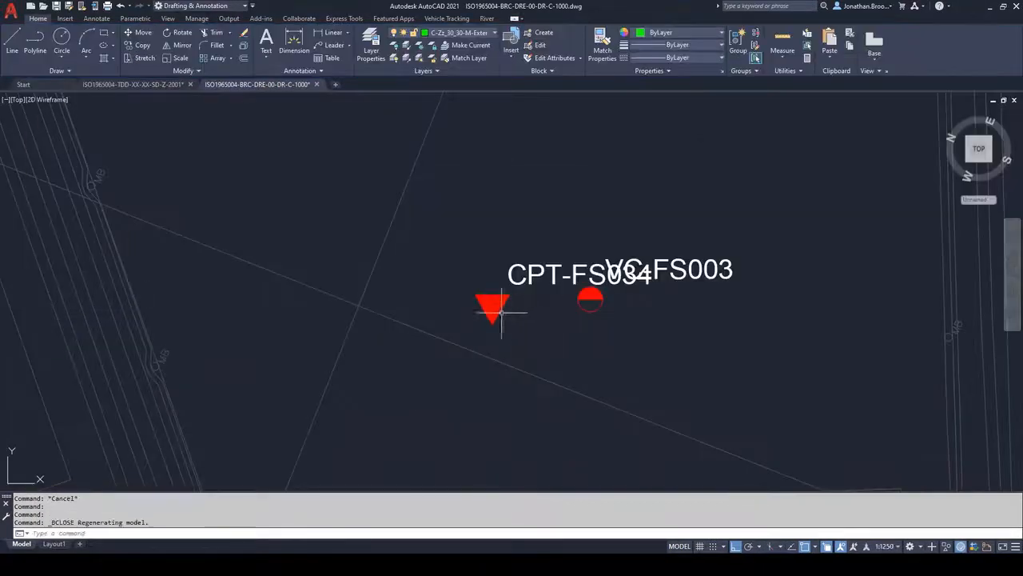
Step: Flip the CPT-FS034 label horizontally to the side of its marker away from VC-FS003
{"action": "scroll", "coordinate": [511, 309], "scroll_direction": "up", "scroll_amount": 2}
{"action": "left_click", "coordinate": [513, 313]}
{"action": "left_click", "coordinate": [482, 293]}
{"action": "left_click", "coordinate": [481, 270]}
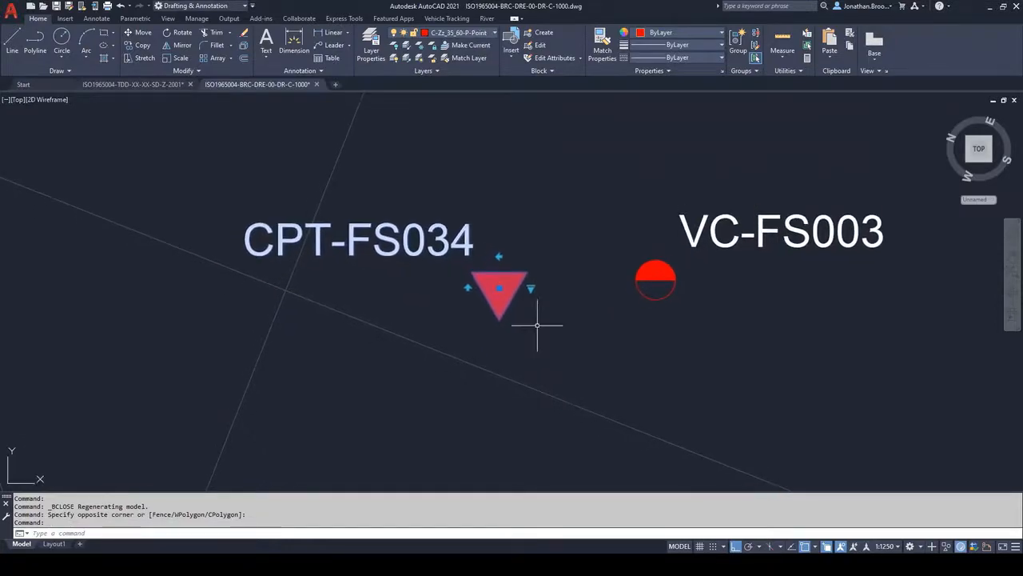
{"action": "key", "text": "Escape"}
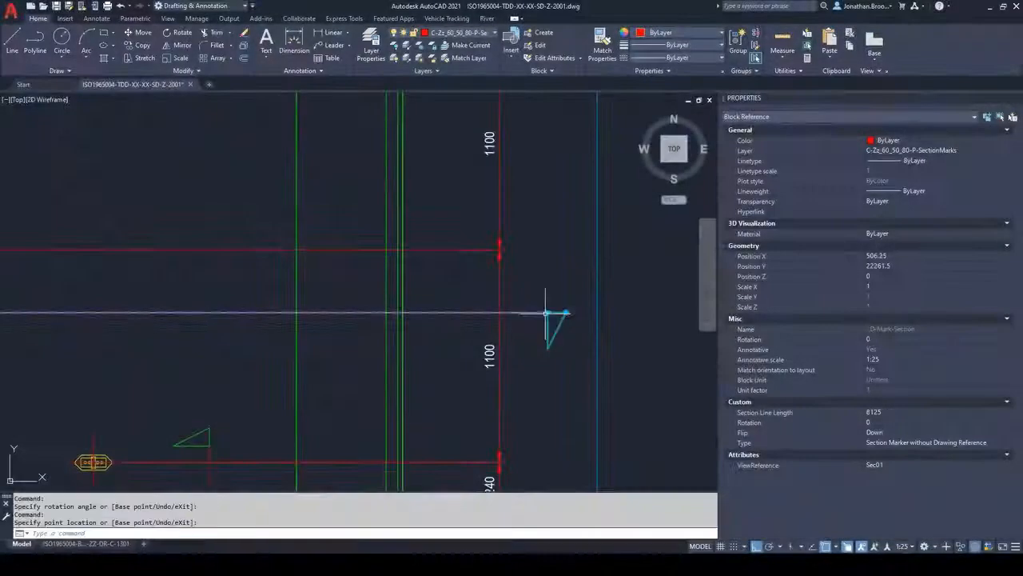
Step: Flip the Sec01 section mark on the precast unit plan so its arrows point up
{"action": "scroll", "coordinate": [545, 334], "scroll_direction": "down", "scroll_amount": 5}
{"action": "scroll", "coordinate": [354, 290], "scroll_direction": "up", "scroll_amount": 5}
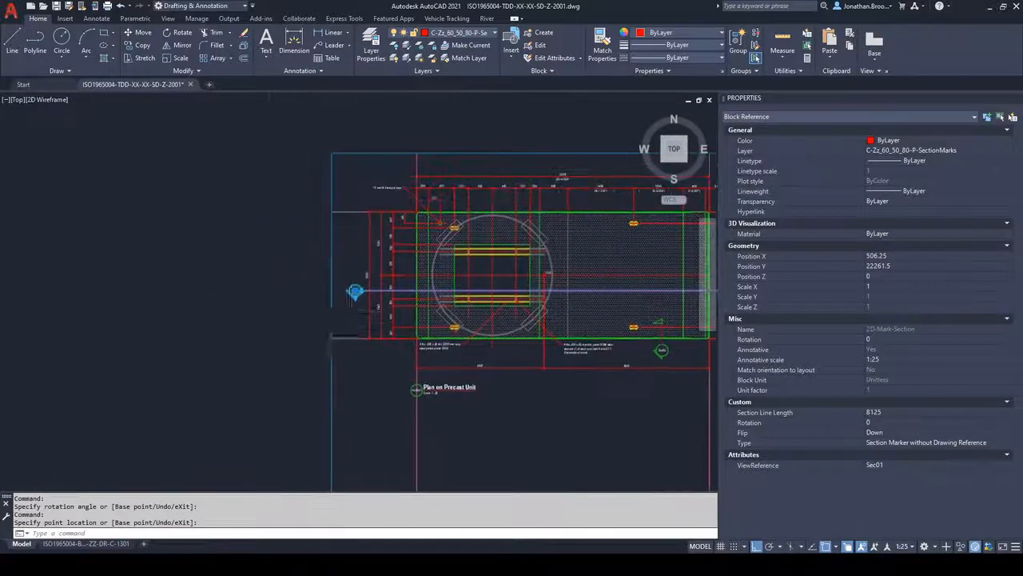
{"action": "left_click", "coordinate": [387, 238]}
{"action": "middle_click_drag", "start_coordinate": [405, 276], "coordinate": [274, 337]}
{"action": "scroll", "coordinate": [319, 320], "scroll_direction": "down", "scroll_amount": 2}
{"action": "key", "text": "Escape"}
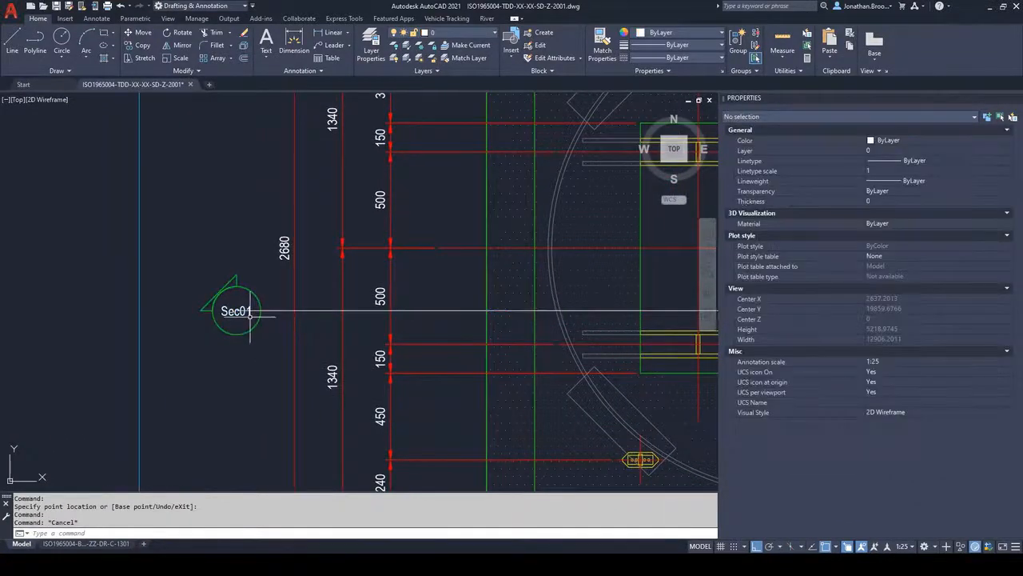
Step: Delete the Sec01 section mark from the precast unit plan
{"action": "scroll", "coordinate": [252, 315], "scroll_direction": "up", "scroll_amount": 4}
{"action": "left_click", "coordinate": [264, 303]}
{"action": "key", "text": "Delete"}
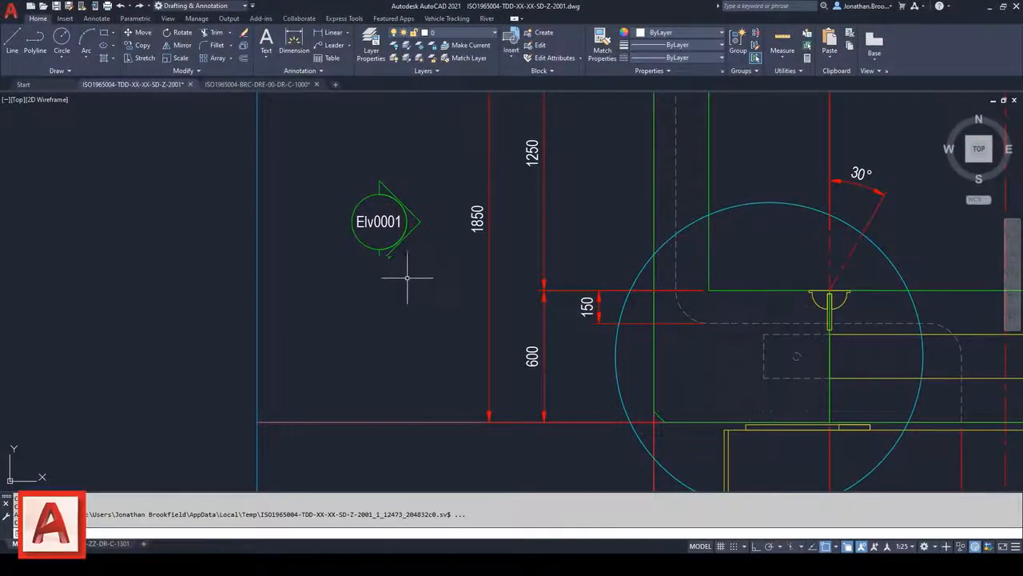
Step: Open the Elv0001 elevation marker in the Block Editor and examine the alignment parameter above the DrawingReference attribute
{"action": "left_click", "coordinate": [400, 236]}
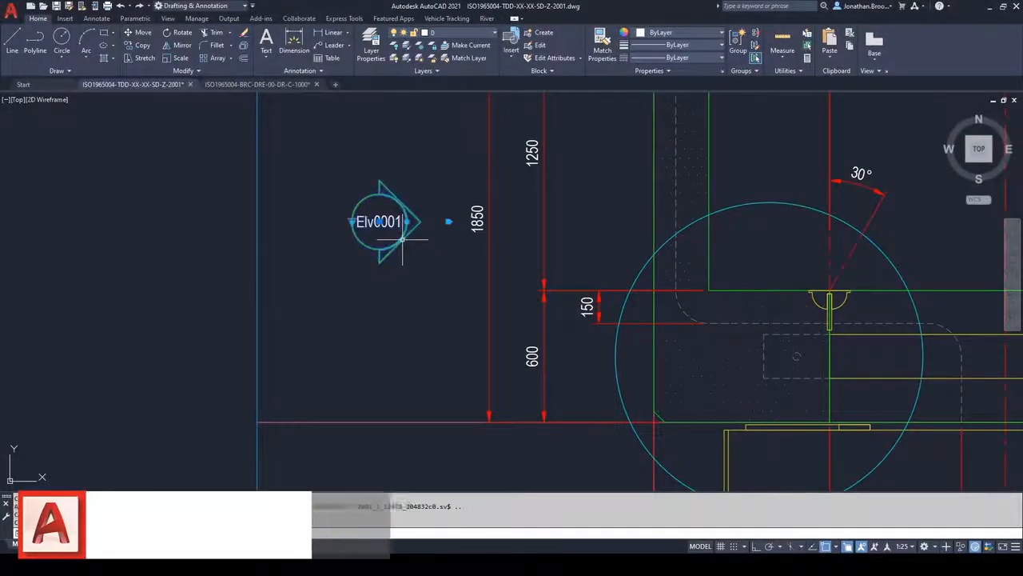
{"action": "middle_click_drag", "start_coordinate": [404, 263], "coordinate": [415, 324]}
{"action": "right_click", "coordinate": [421, 326]}
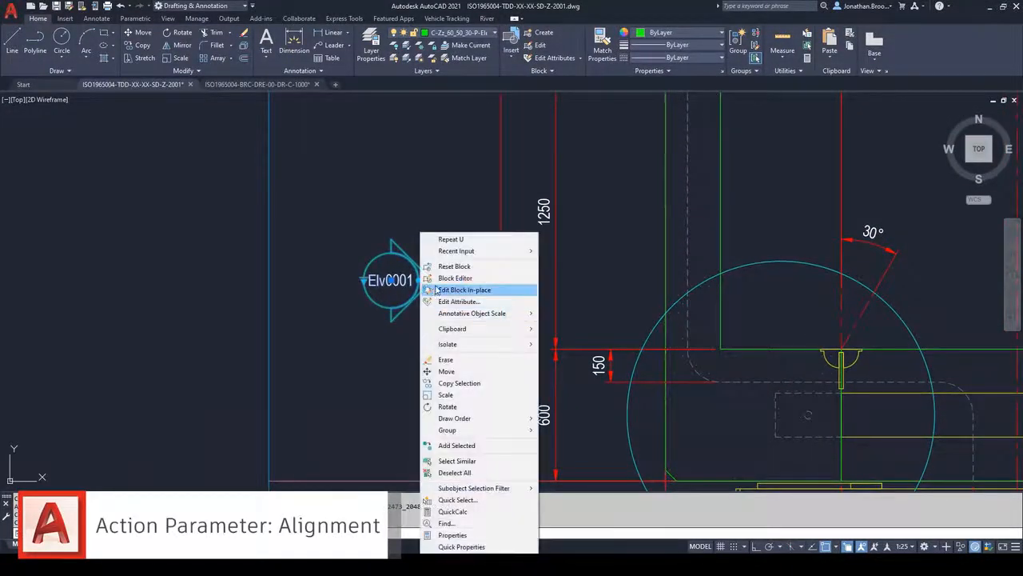
{"action": "left_click", "coordinate": [439, 277]}
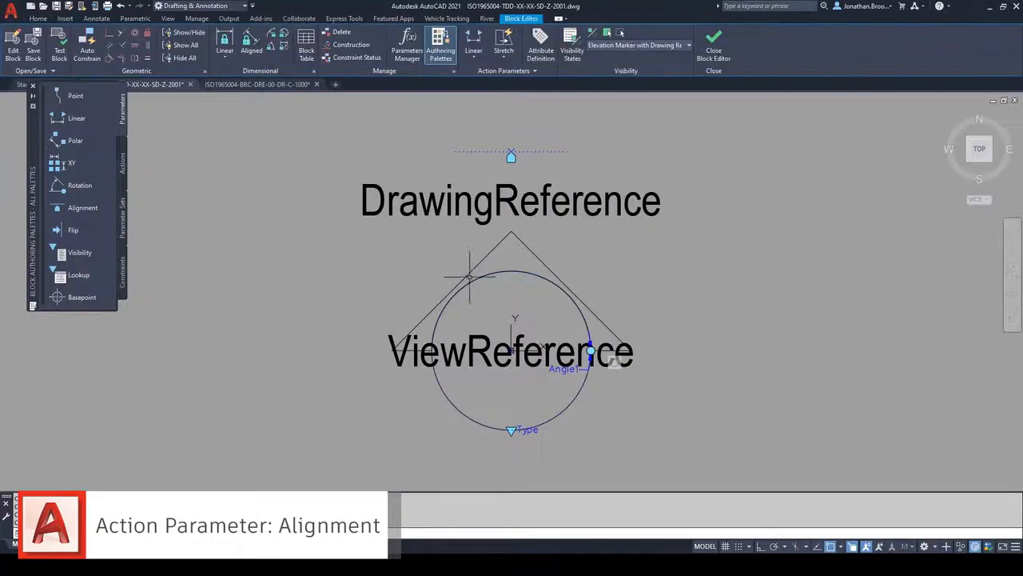
{"action": "middle_click_drag", "start_coordinate": [469, 276], "coordinate": [475, 301]}
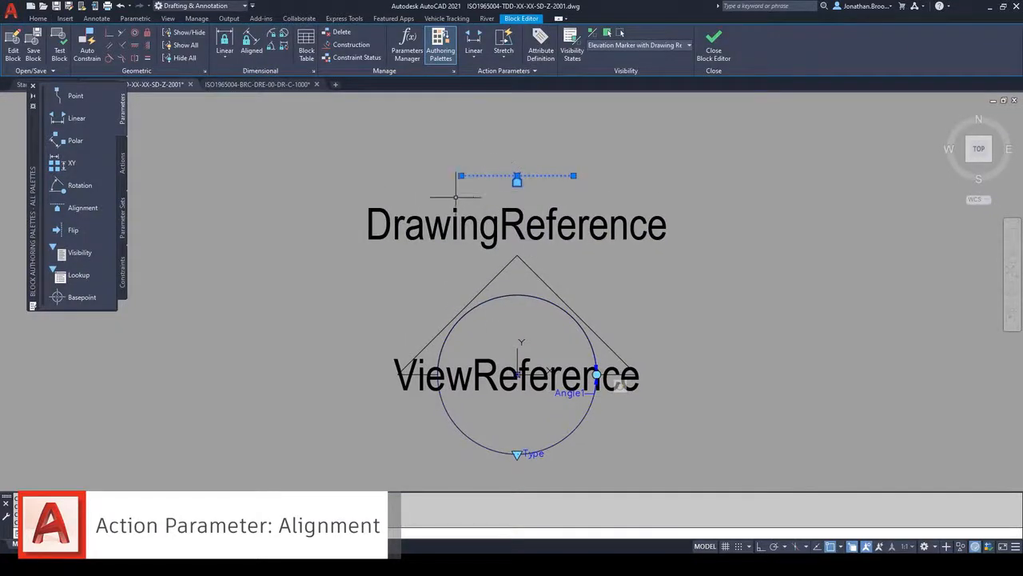
{"action": "left_click", "coordinate": [406, 187]}
{"action": "key", "text": "Escape"}
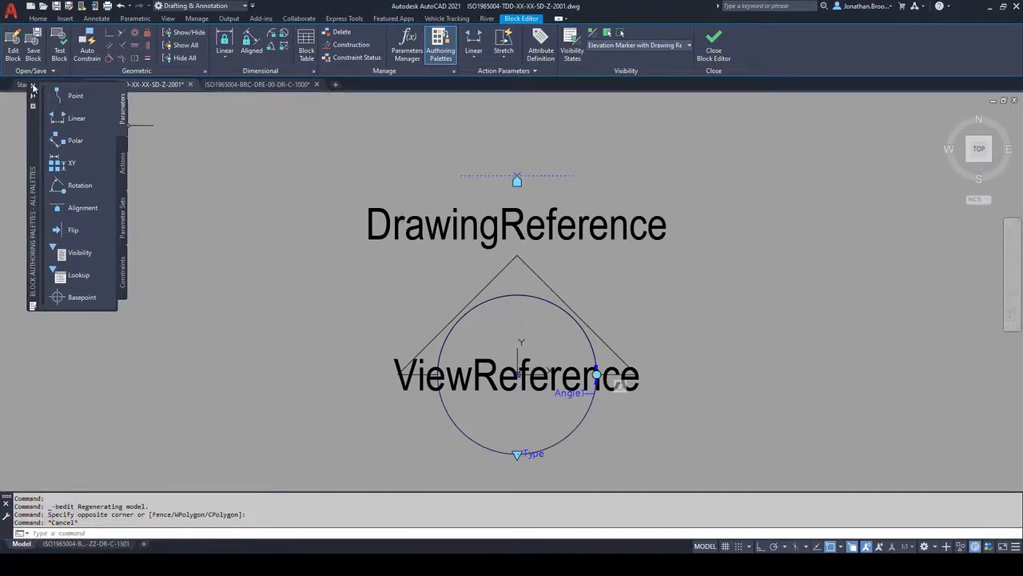
Step: Locate the Alignment parameter among the parameter types with the authoring palettes closed, and leave the Block Editor
{"action": "left_click", "coordinate": [33, 86]}
{"action": "left_click", "coordinate": [477, 59]}
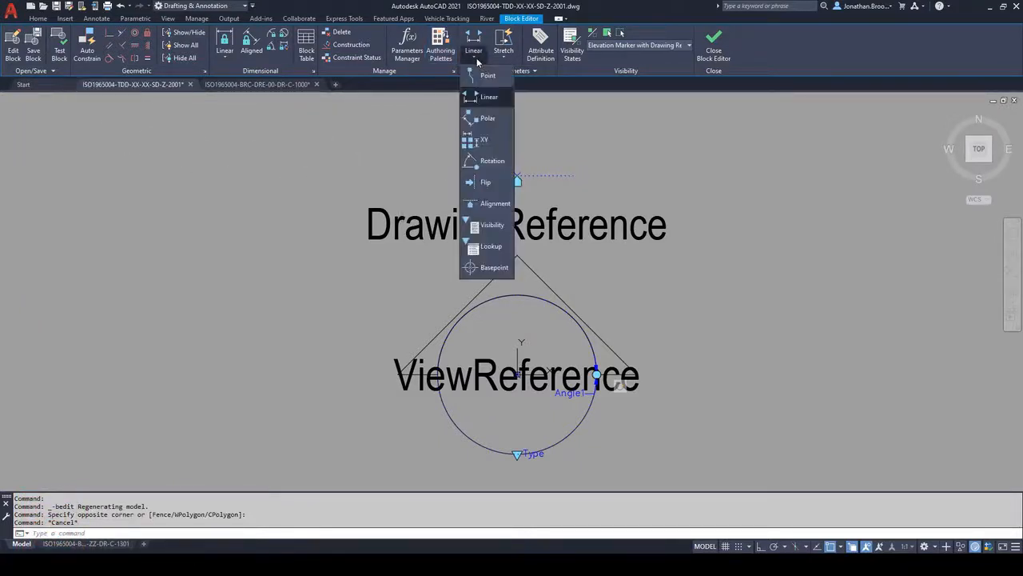
{"action": "left_click", "coordinate": [495, 204]}
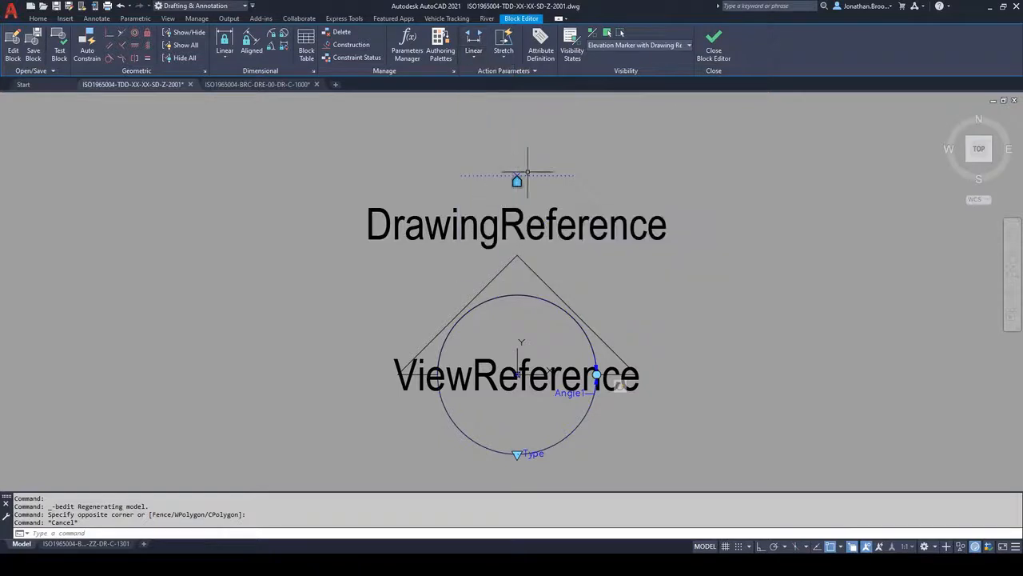
{"action": "left_click", "coordinate": [724, 61]}
{"action": "left_click", "coordinate": [521, 304]}
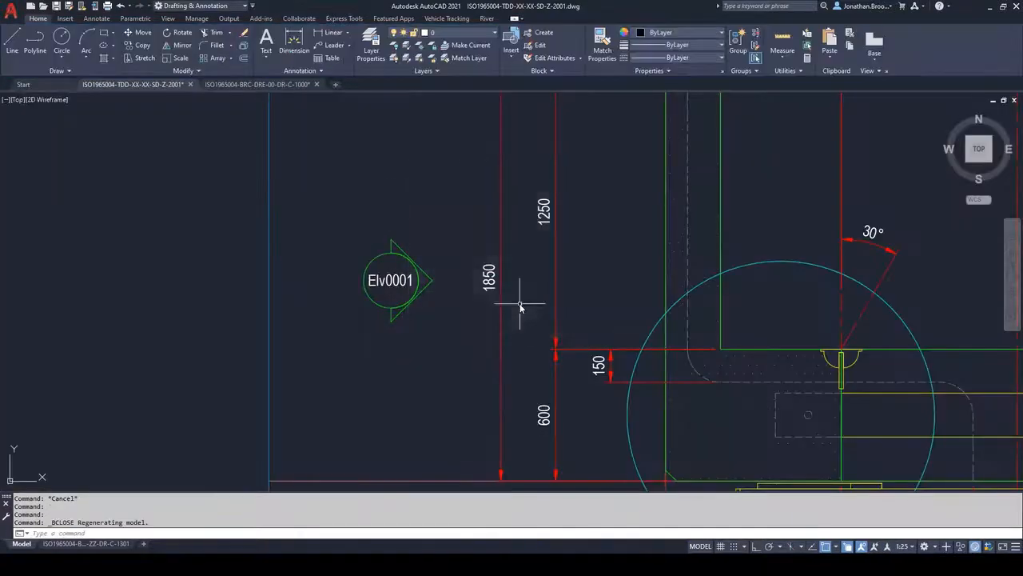
Step: Move the Elv0001 elevation marker by its alignment parameter around the precast unit's edges and place it against the upright wall face
{"action": "left_click", "coordinate": [427, 288]}
{"action": "left_click", "coordinate": [461, 279]}
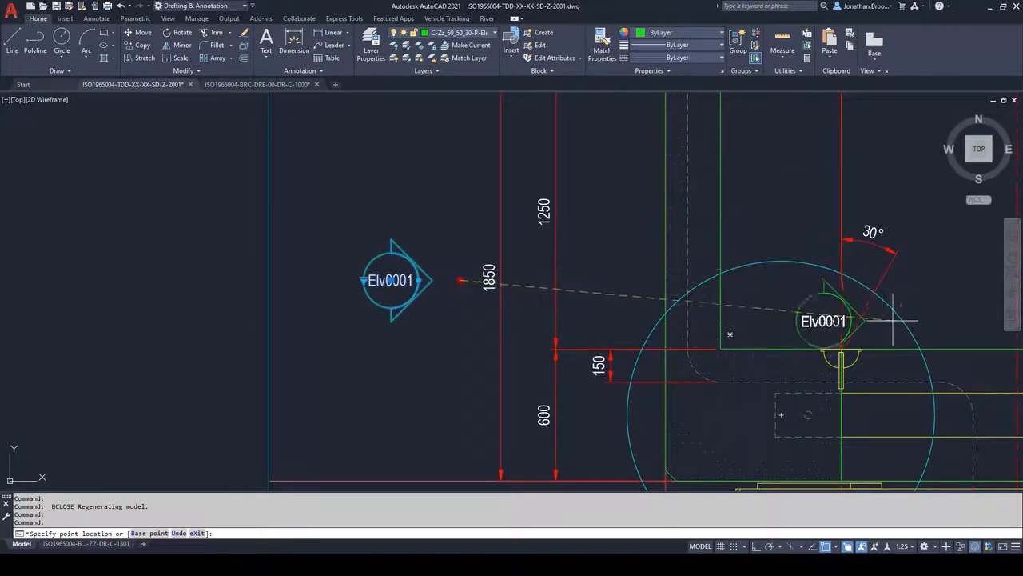
{"action": "middle_click_drag", "start_coordinate": [916, 371], "coordinate": [813, 188]}
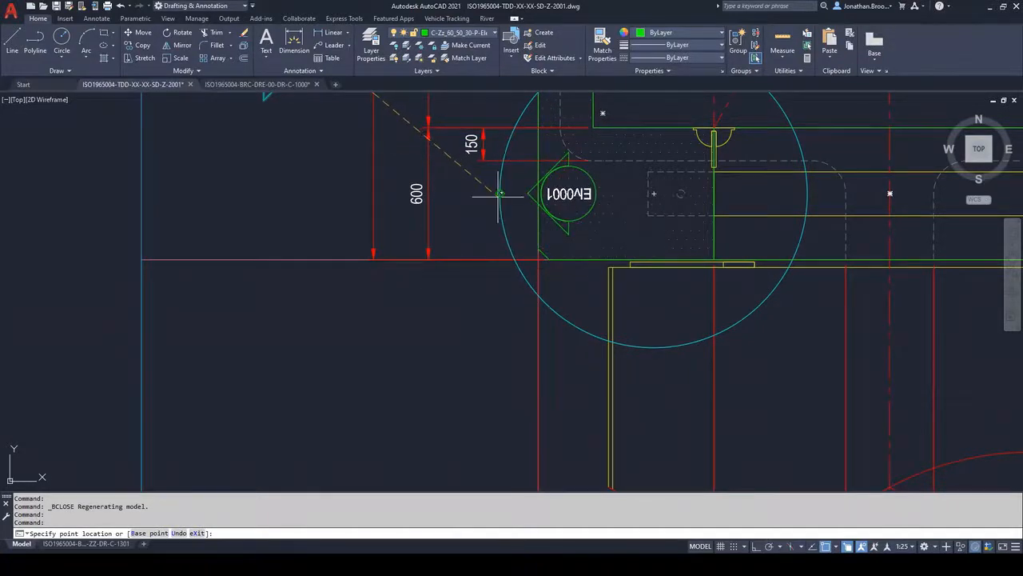
{"action": "middle_click_drag", "start_coordinate": [500, 193], "coordinate": [534, 348]}
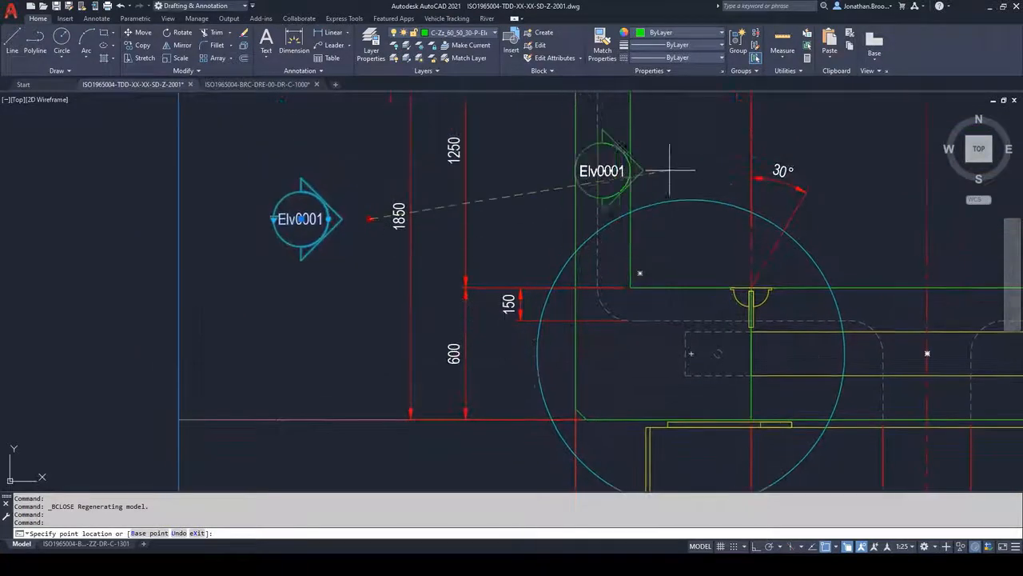
{"action": "left_click", "coordinate": [628, 168]}
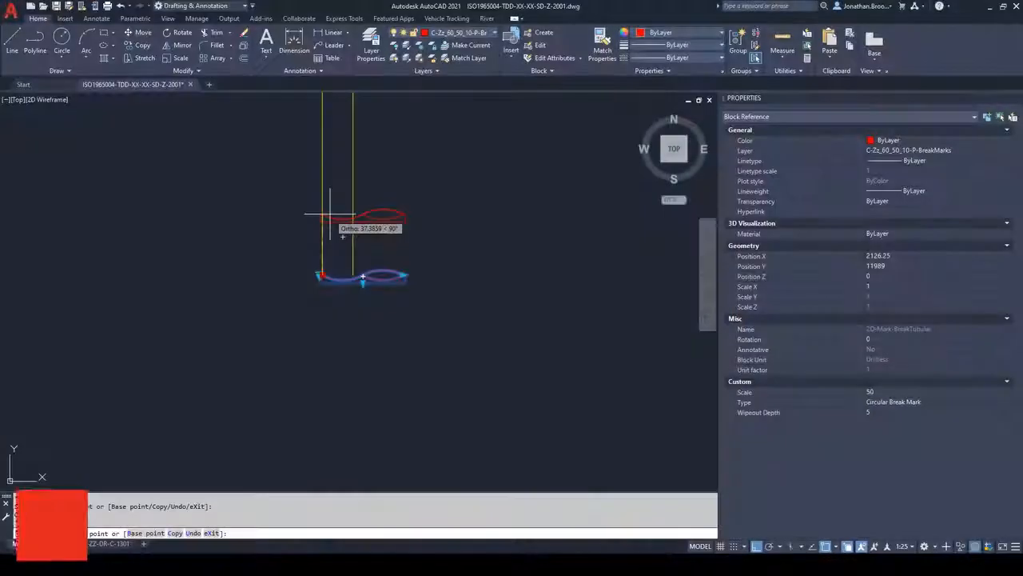
Step: Move the circular break mark vertically to Position Y 12089 and stretch it across to the pipe's opposite wall at Scale 2560
{"action": "scroll", "coordinate": [331, 210], "scroll_direction": "down", "scroll_amount": 2}
{"action": "middle_click_drag", "start_coordinate": [331, 210], "coordinate": [278, 448]}
{"action": "scroll", "coordinate": [329, 355], "scroll_direction": "up", "scroll_amount": 3}
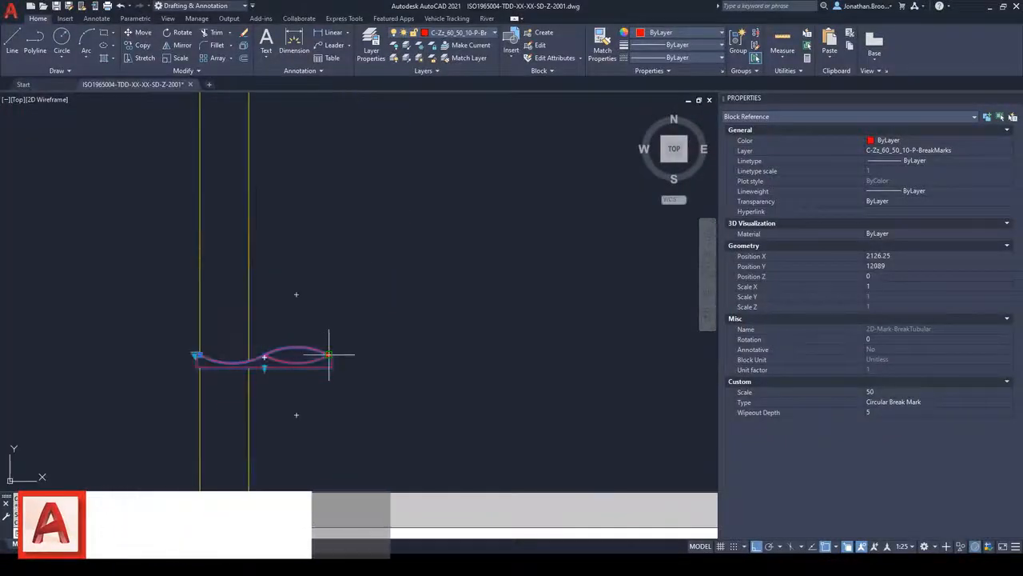
{"action": "scroll", "coordinate": [329, 354], "scroll_direction": "down", "scroll_amount": 5}
{"action": "right_click", "coordinate": [530, 365]}
{"action": "key", "text": "Escape"}
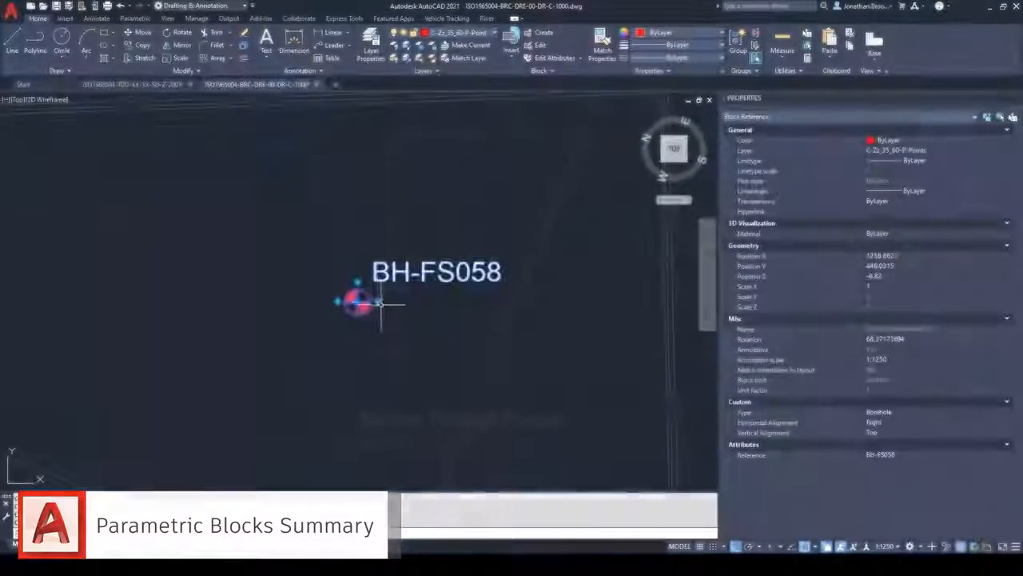
Step: Switch the BH-FS058 geotechnical point's type through Cone Penetration Test and Trial Pit to Vibrocore
{"action": "left_click", "coordinate": [378, 303]}
{"action": "left_click", "coordinate": [407, 323]}
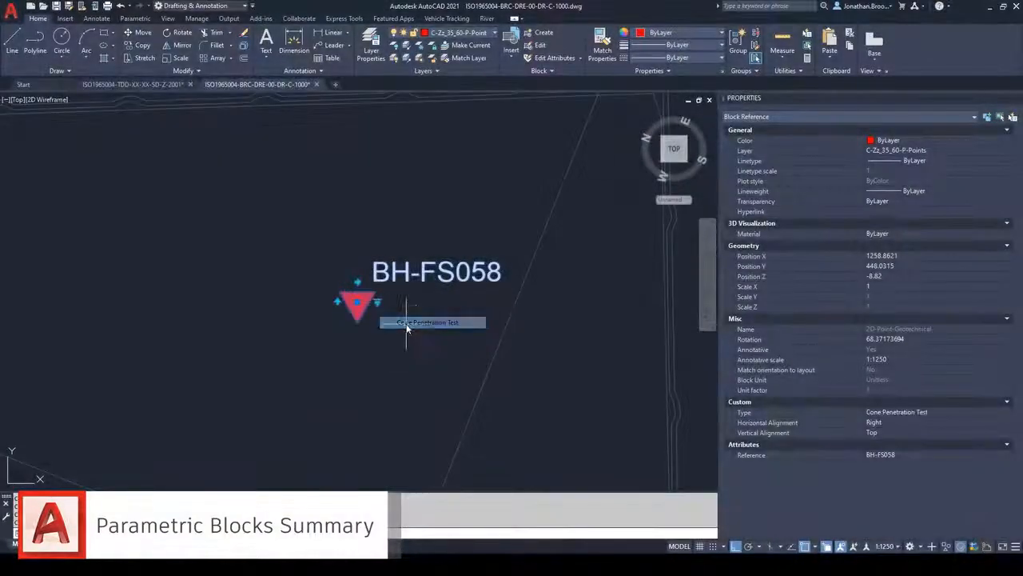
{"action": "left_click", "coordinate": [377, 302]}
{"action": "left_click", "coordinate": [409, 332]}
{"action": "left_click", "coordinate": [378, 302]}
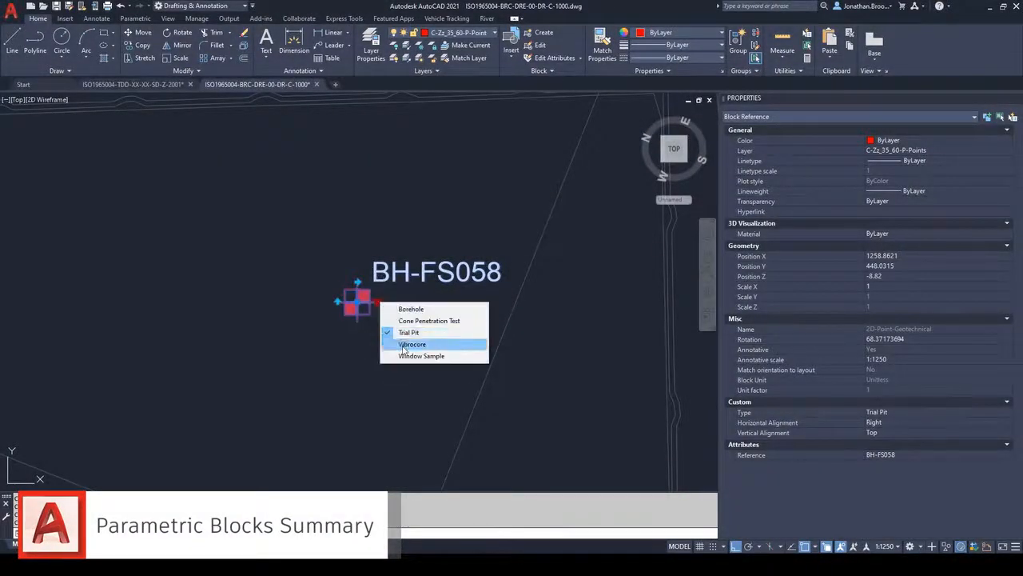
{"action": "left_click", "coordinate": [405, 344]}
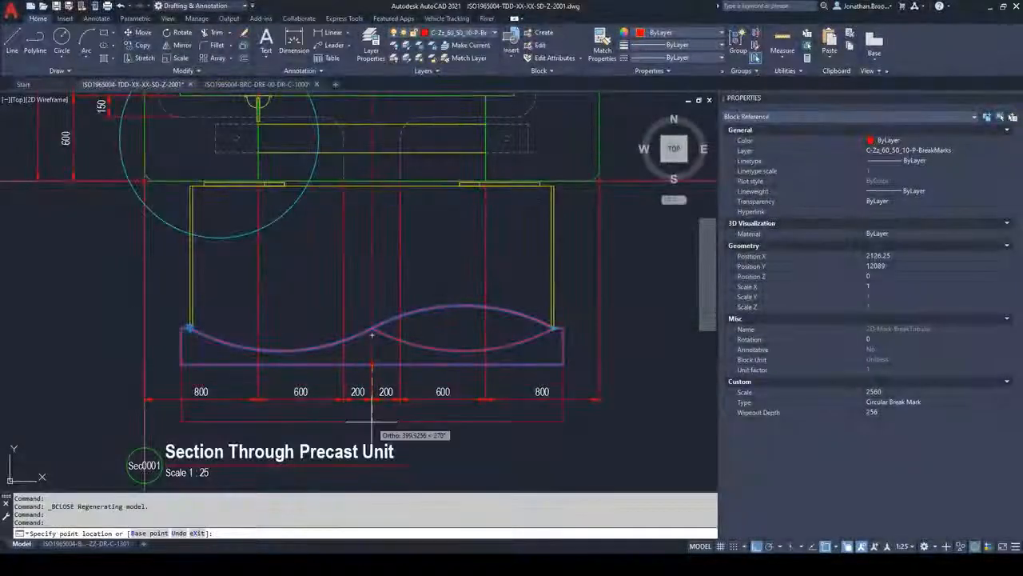
Step: Extend the circular break mark's wipeout depth downwards by 400 over the section dimensions
{"action": "type", "text": "400"}
{"action": "key", "text": "Return"}
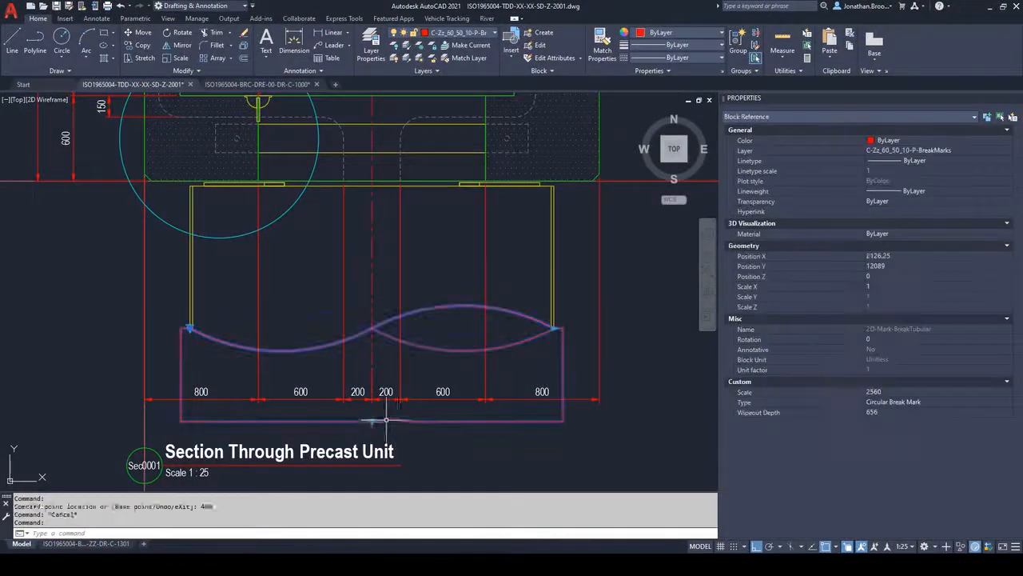